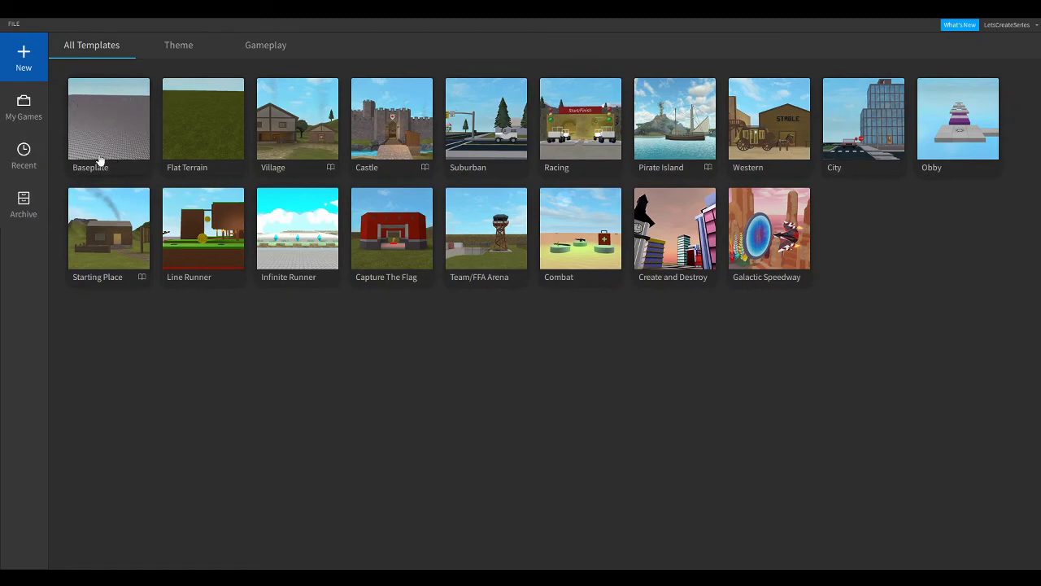
# Create a new place from the Baseplate template.
pyautogui.click(116, 130)
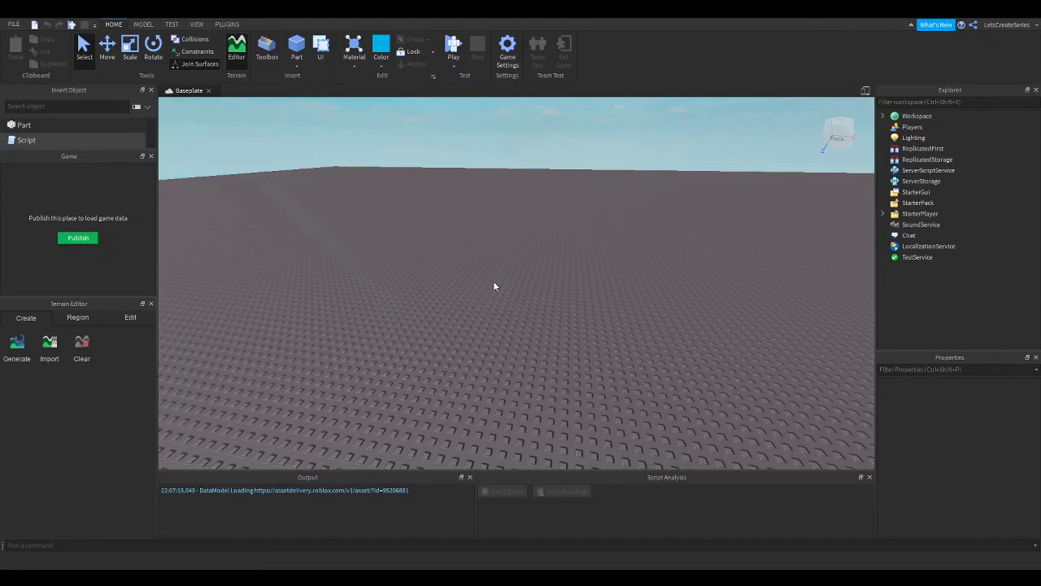
# Look around the empty baseplate by turning the camera and zooming in and out.
pyautogui.moveTo(494, 287); pyautogui.dragTo(494, 286, button='right')
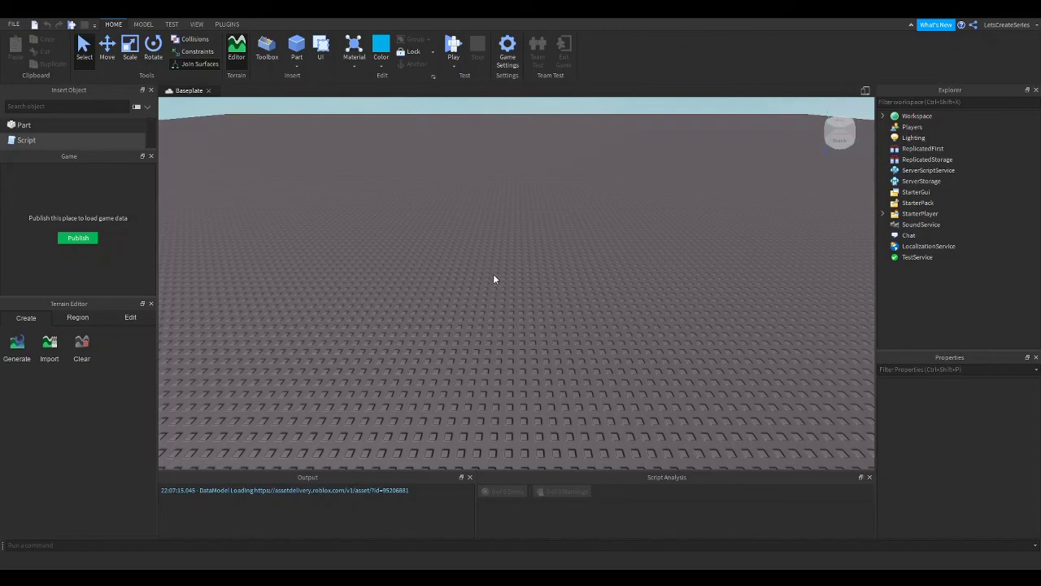
pyautogui.moveTo(494, 279); pyautogui.dragTo(493, 279, button='right')
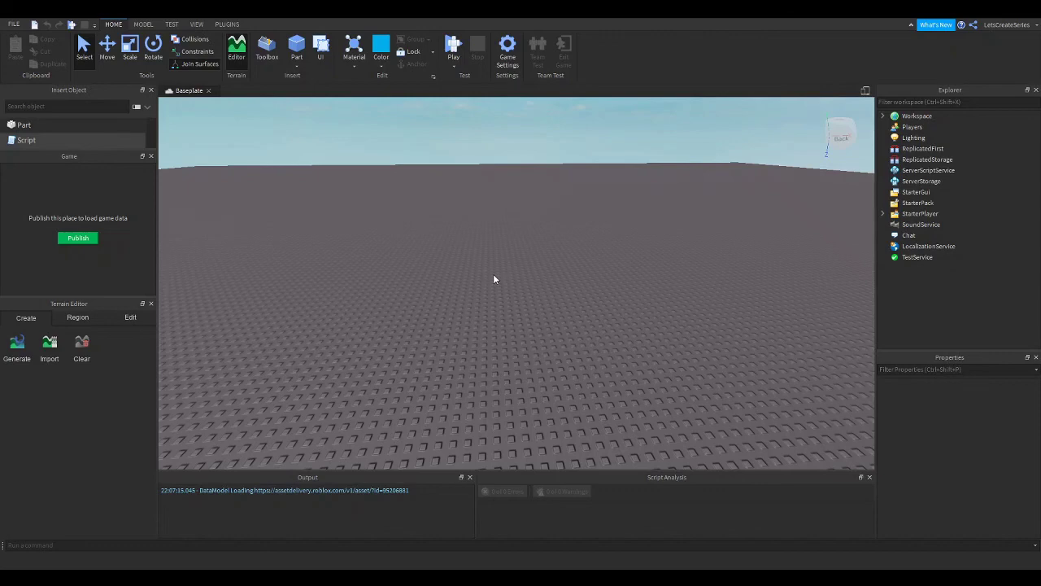
pyautogui.scroll(3, 493, 279)
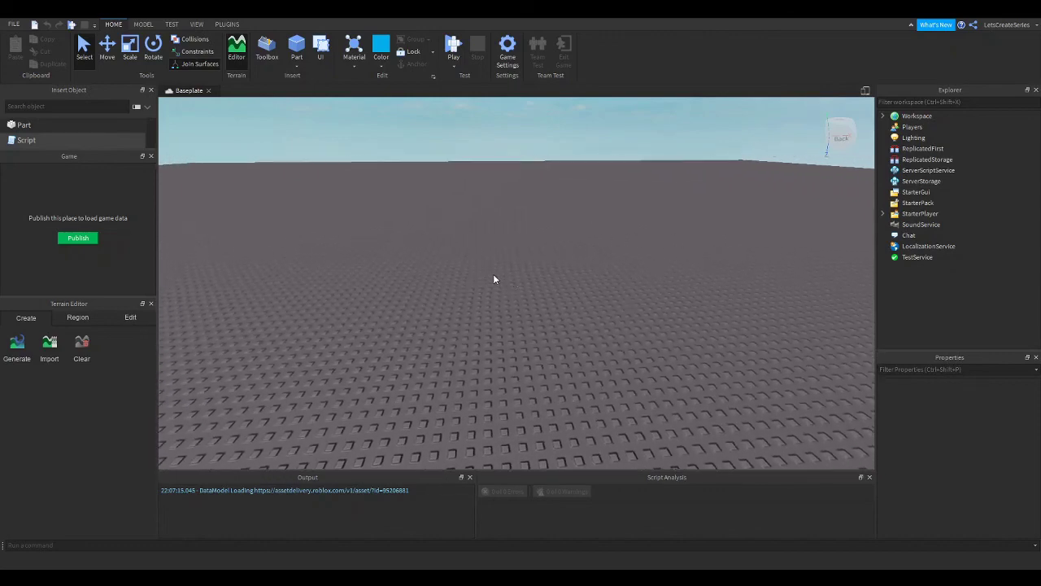
pyautogui.scroll(-3, 493, 279)
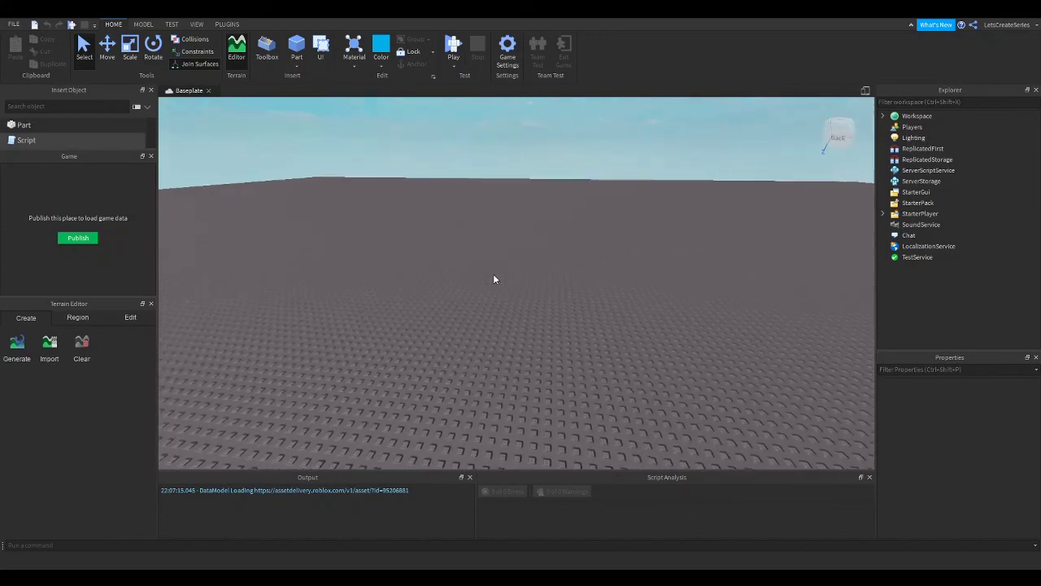
pyautogui.scroll(5, 493, 279)
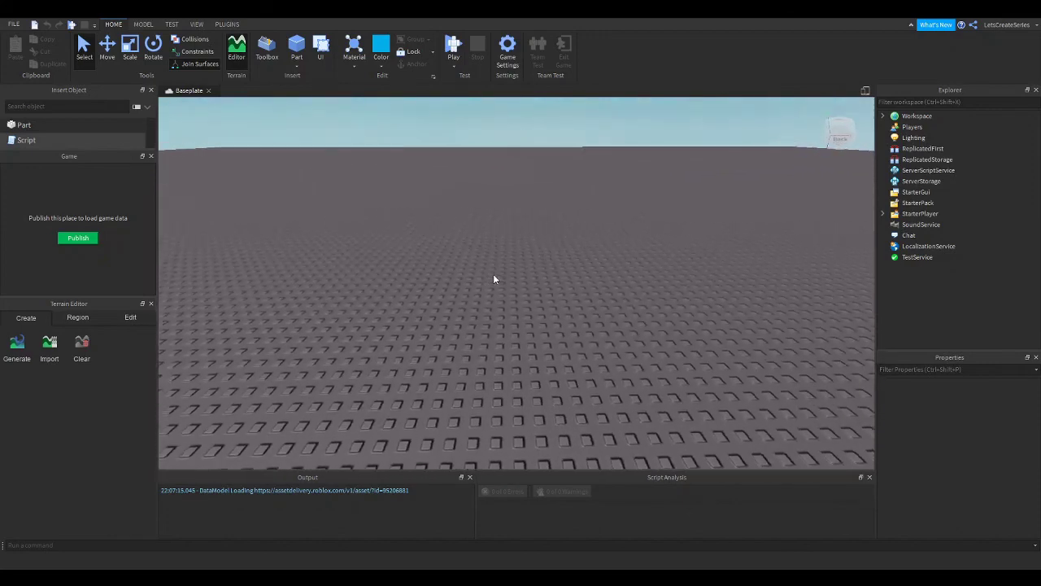
pyautogui.scroll(3, 493, 279)
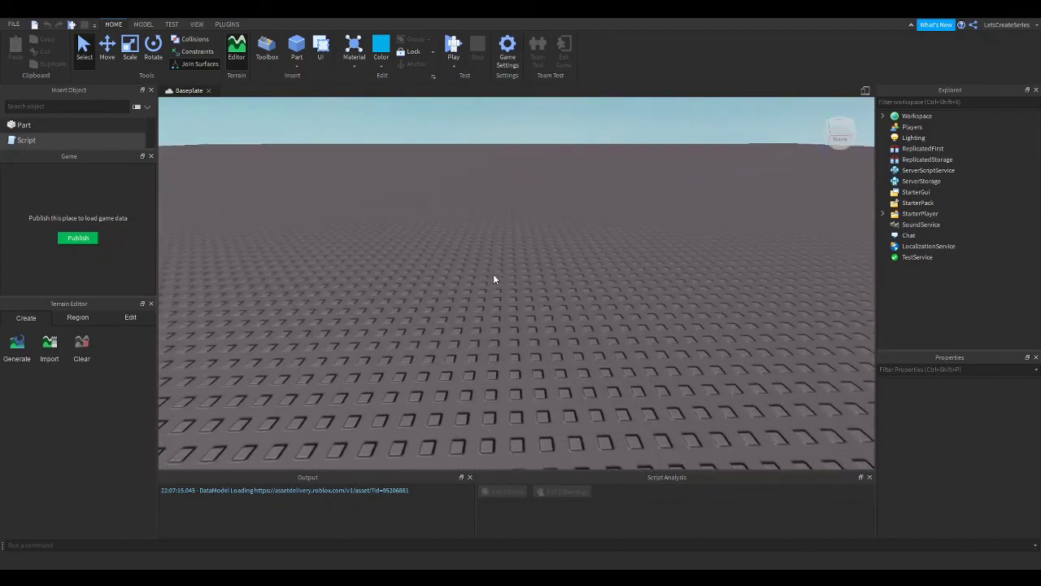
pyautogui.scroll(-3, 493, 279)
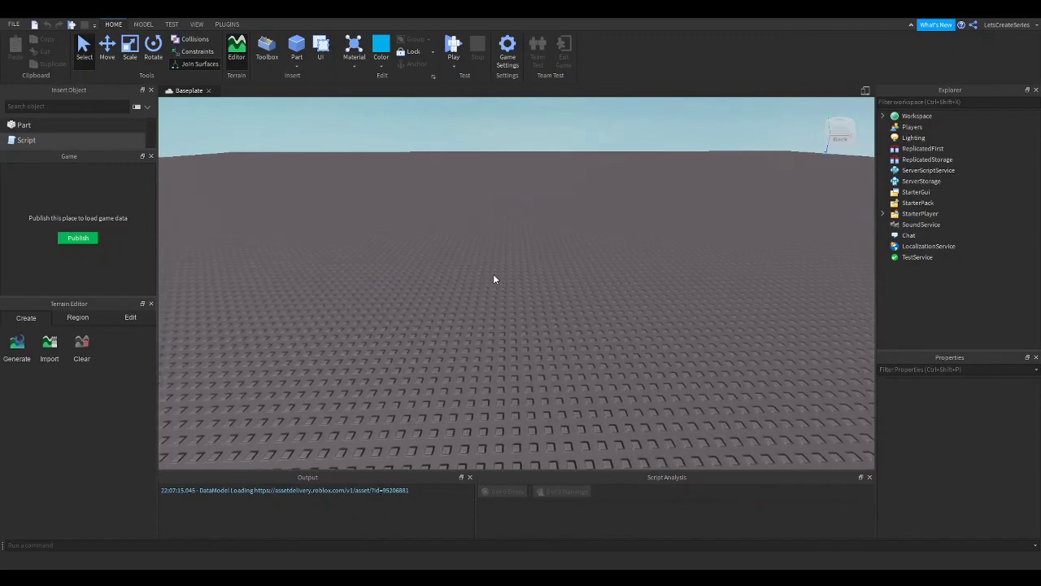
pyautogui.scroll(-2, 493, 279)
pyautogui.scroll(-5, 493, 279)
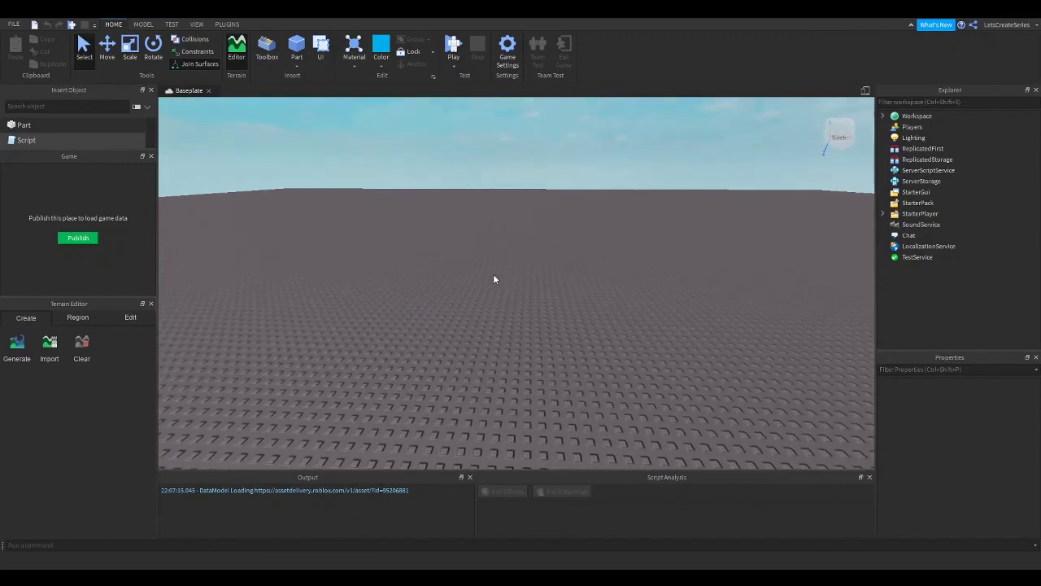
pyautogui.scroll(-5, 493, 279)
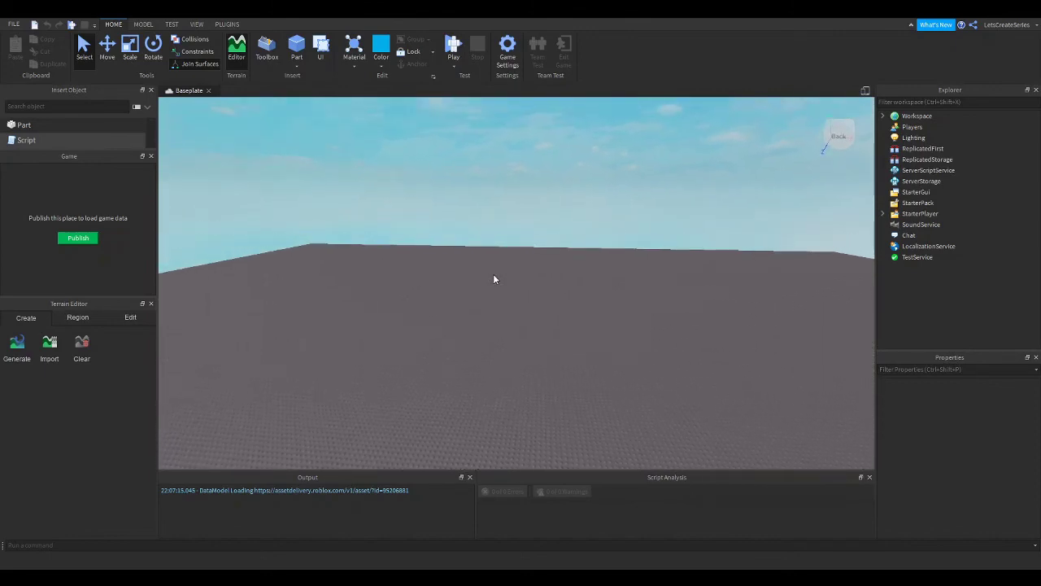
pyautogui.scroll(-2, 494, 280)
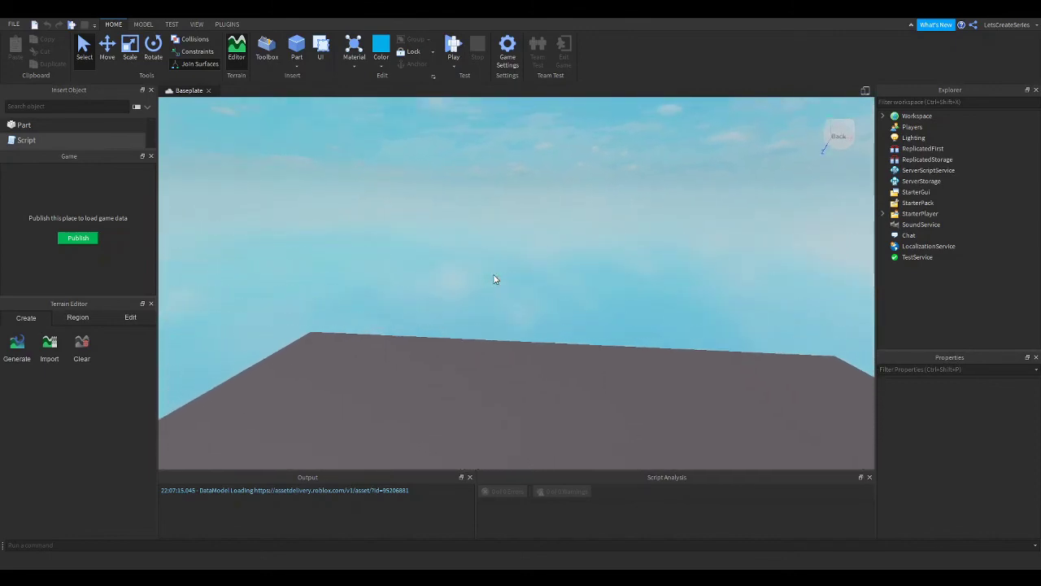
pyautogui.scroll(5, 494, 279)
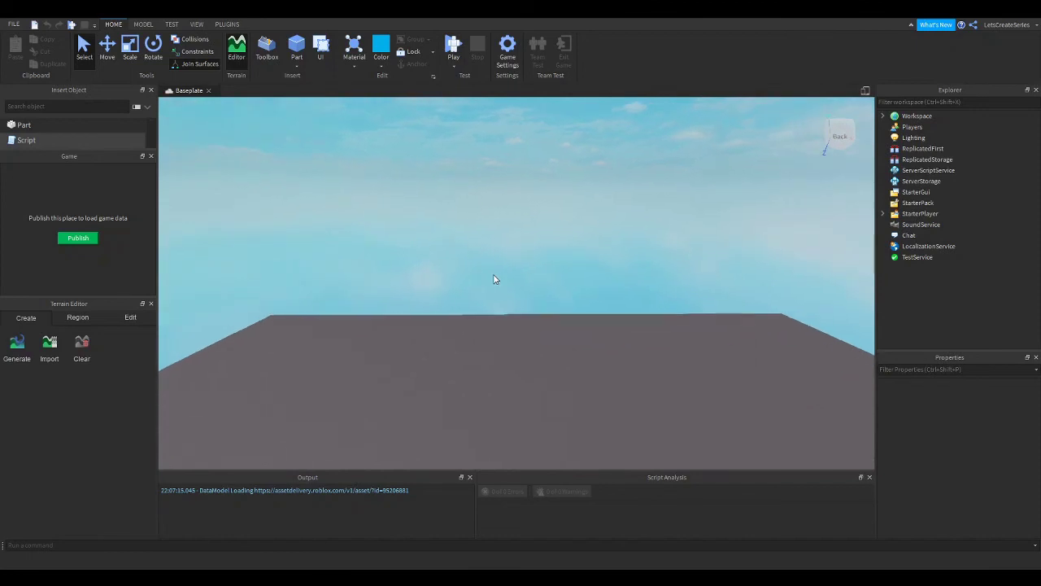
pyautogui.scroll(6, 494, 279)
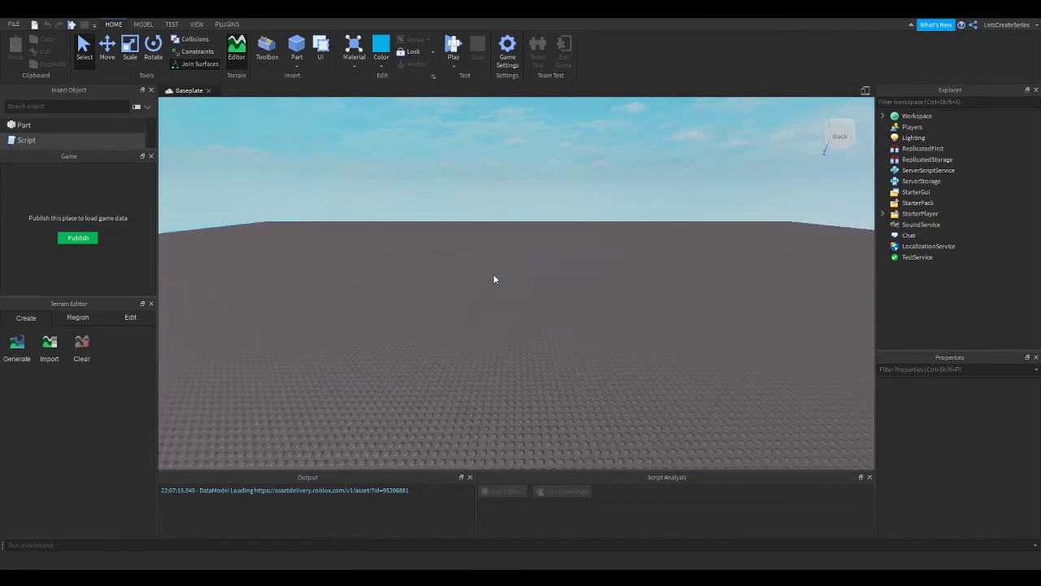
pyautogui.scroll(2, 494, 280)
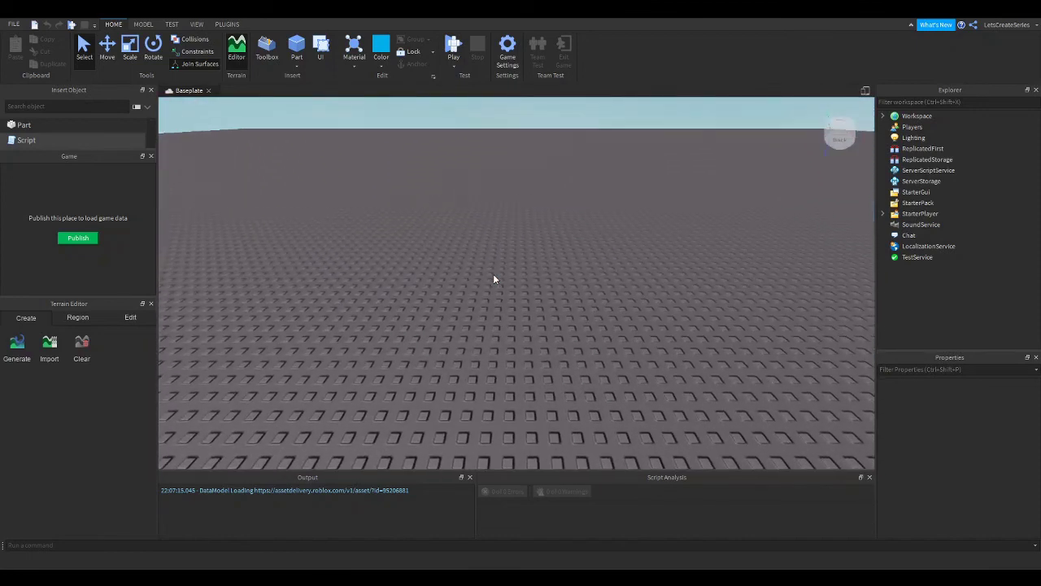
pyautogui.scroll(-4, 493, 279)
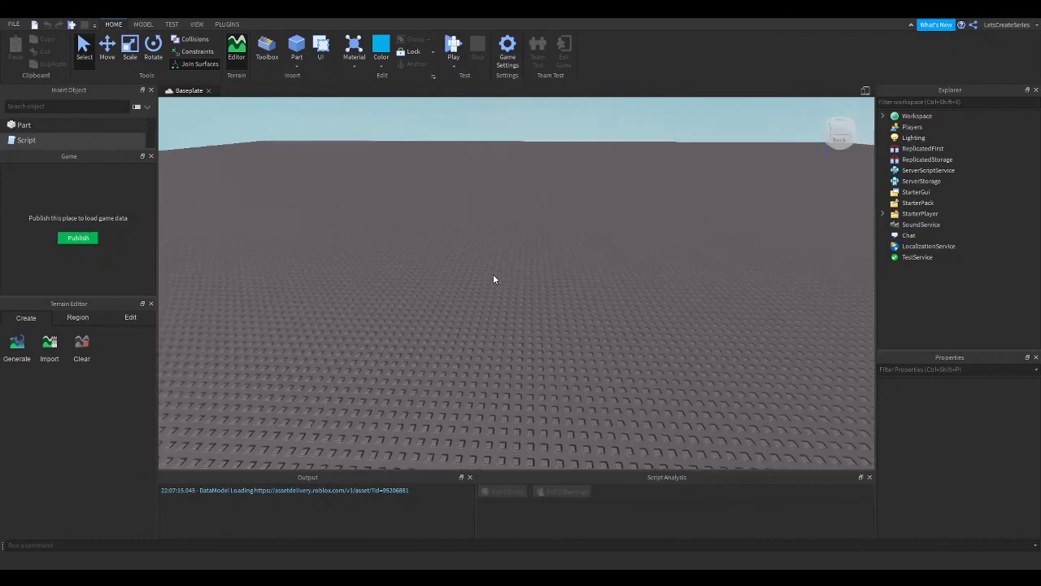
pyautogui.scroll(3, 493, 280)
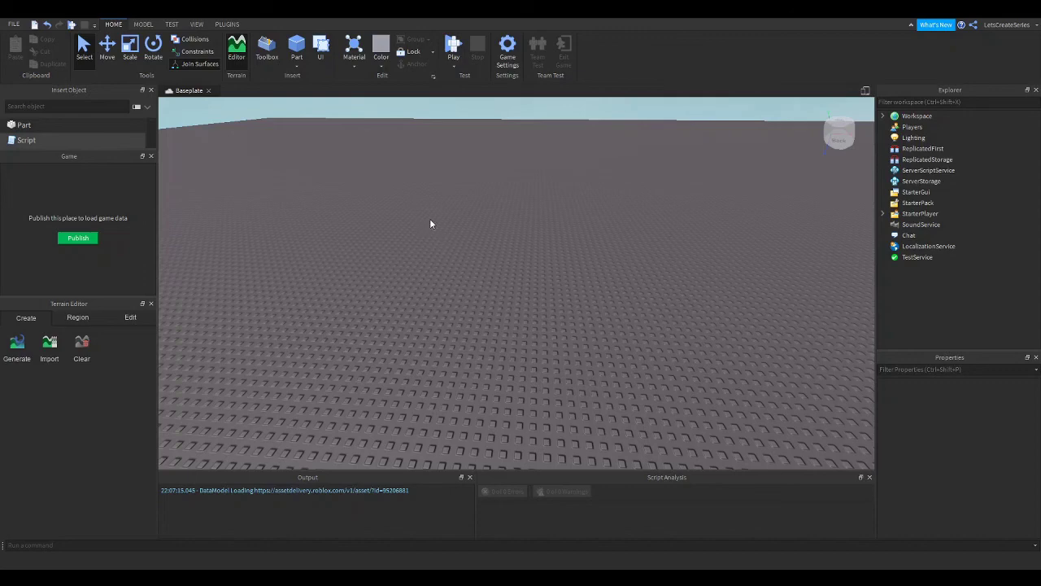
# Insert a block part on the baseplate and set its colour to Cyan.
pyautogui.click(297, 49)
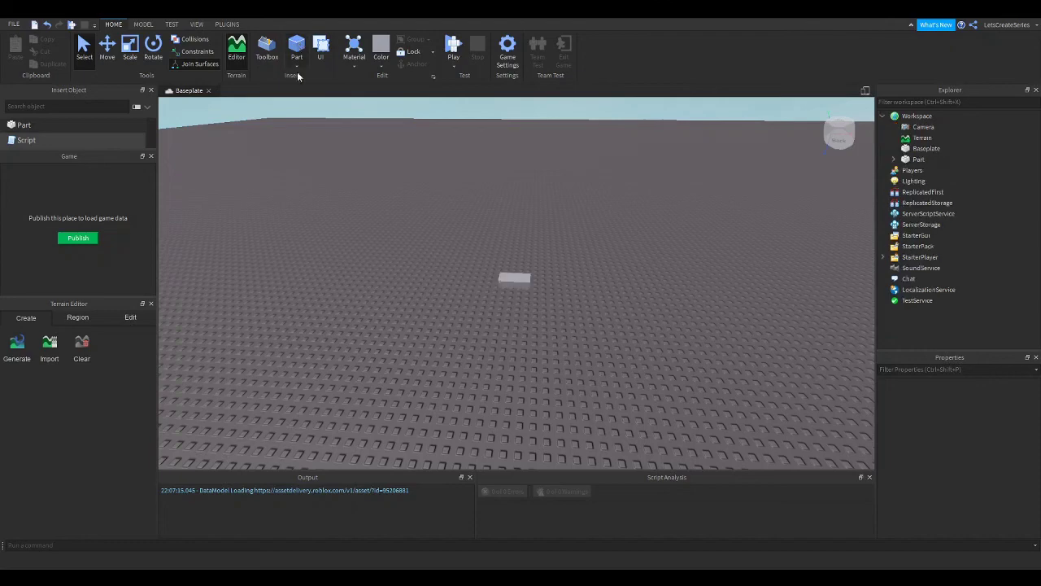
pyautogui.click(516, 282)
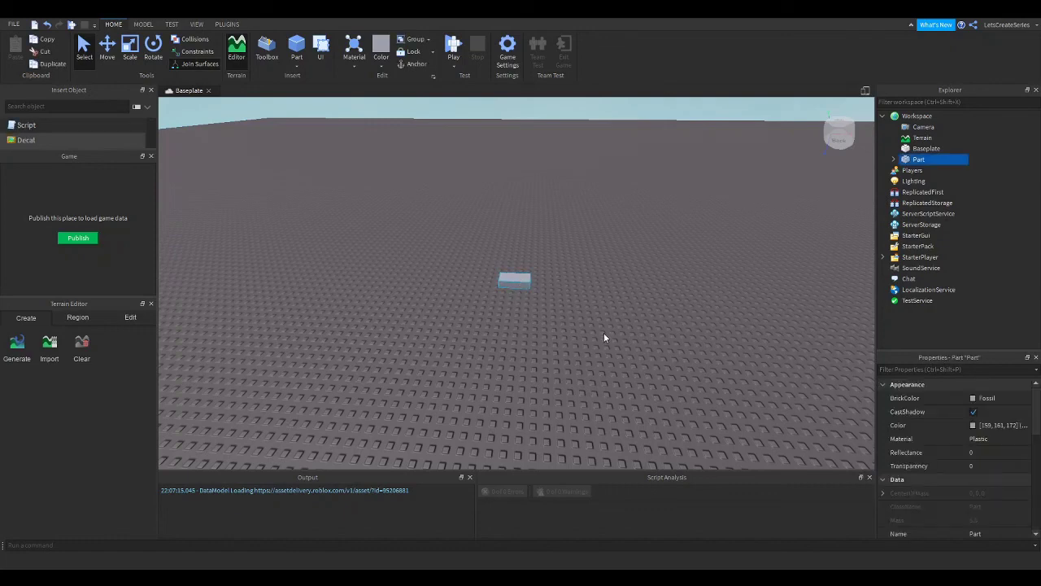
pyautogui.moveTo(931, 160)
pyautogui.mouseDown()
pyautogui.moveTo(926, 182)
pyautogui.moveTo(910, 162)
pyautogui.moveTo(920, 164)
pyautogui.mouseUp()
pyautogui.click(143, 24)
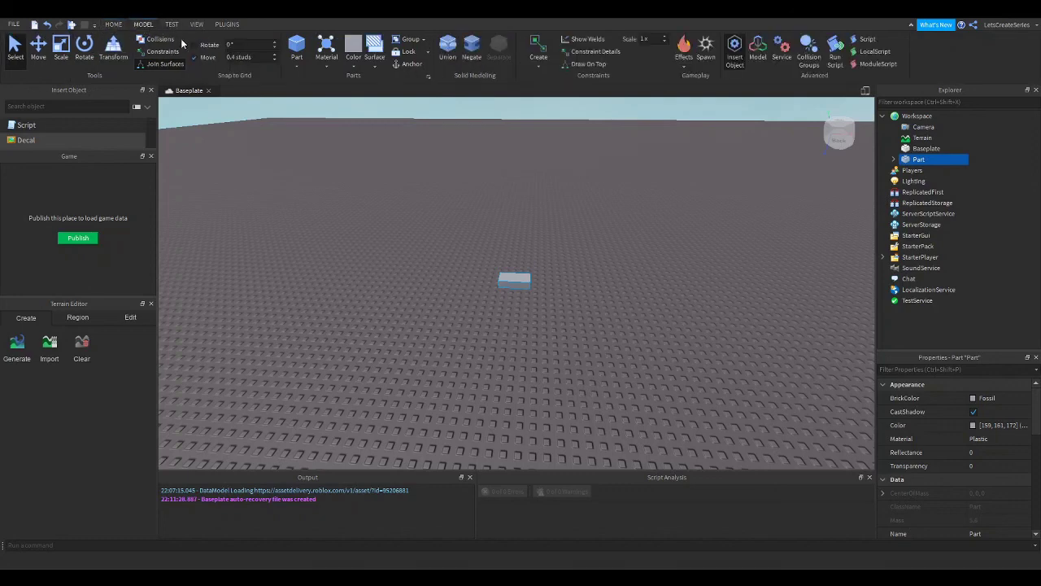
pyautogui.click(114, 24)
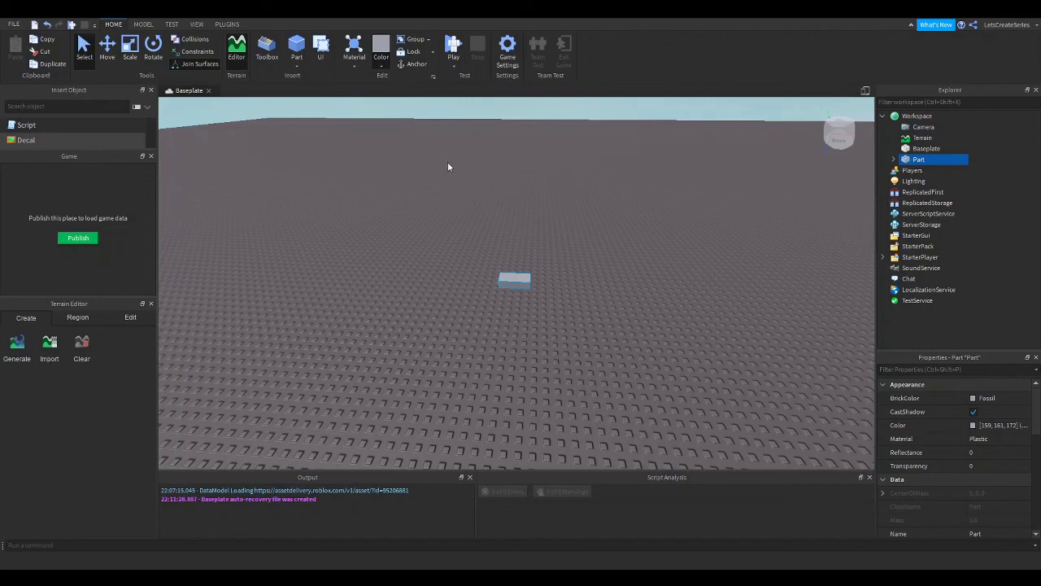
pyautogui.click(493, 135)
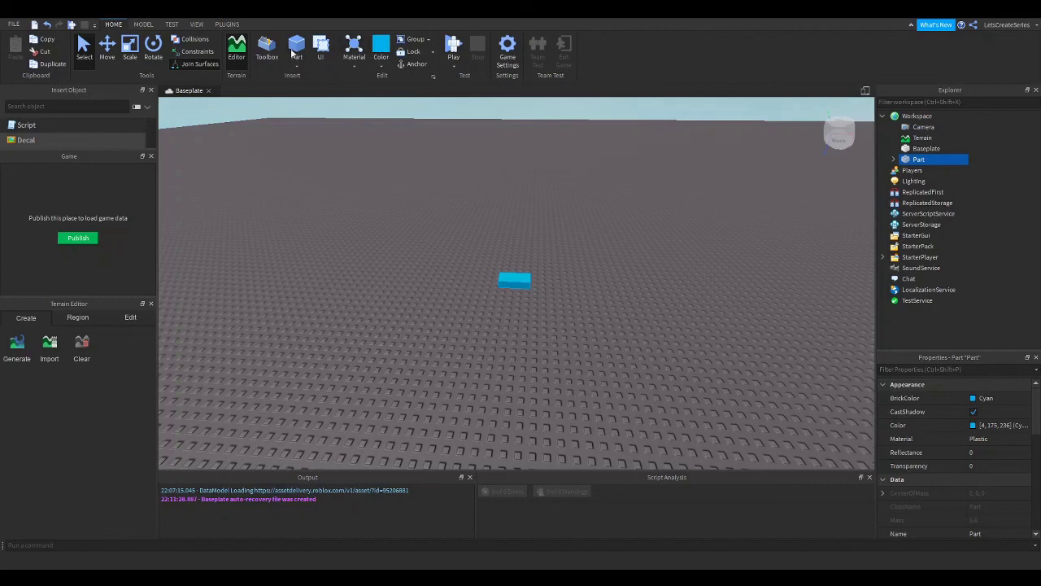
# Scale the cyan part into a large flat slab by lengthening it toward the camera and widening it on both sides.
pyautogui.click(127, 49)
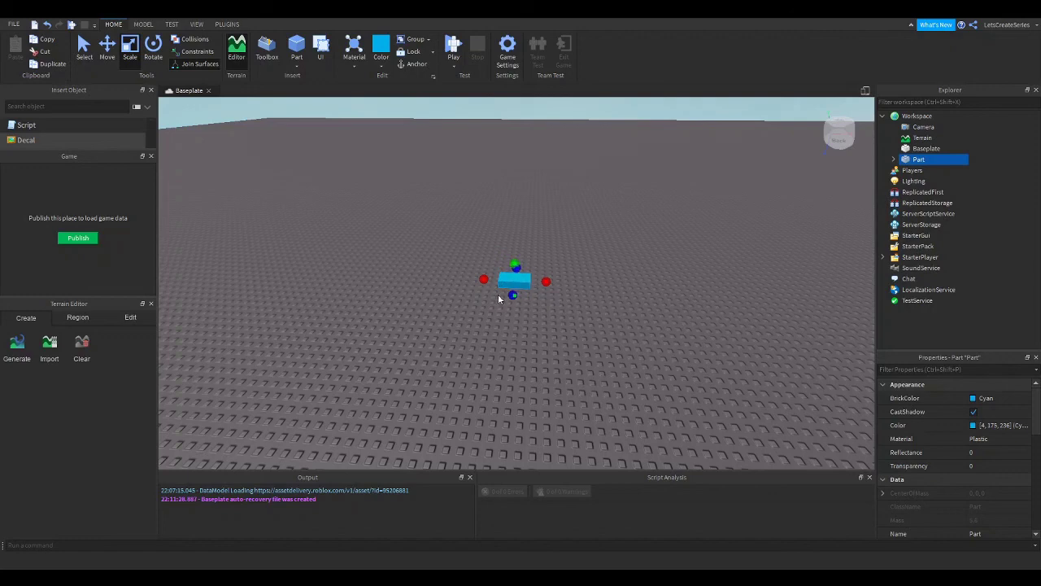
pyautogui.click(131, 47)
pyautogui.click(131, 48)
pyautogui.click(333, 181)
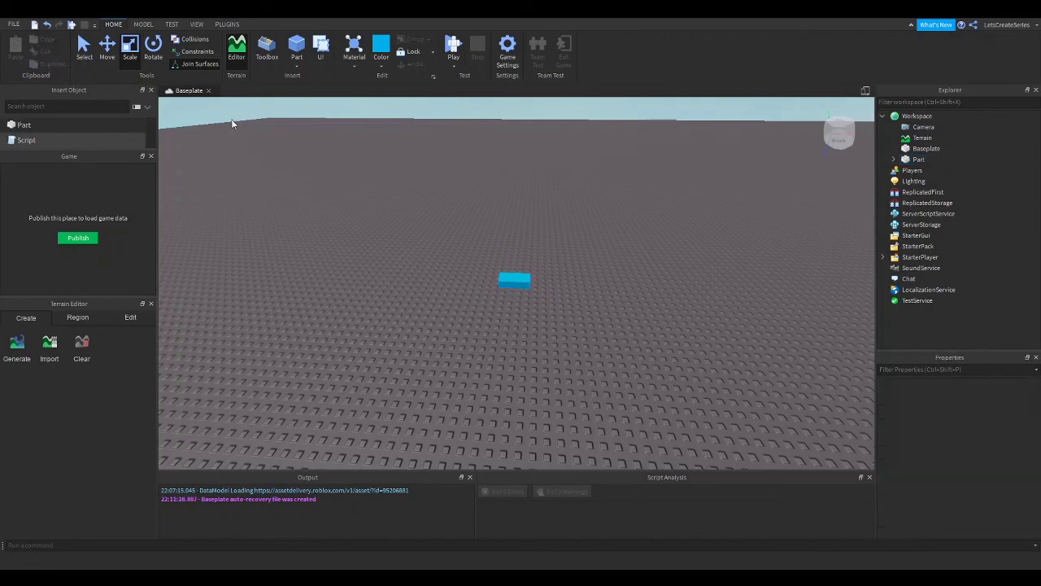
pyautogui.click(130, 48)
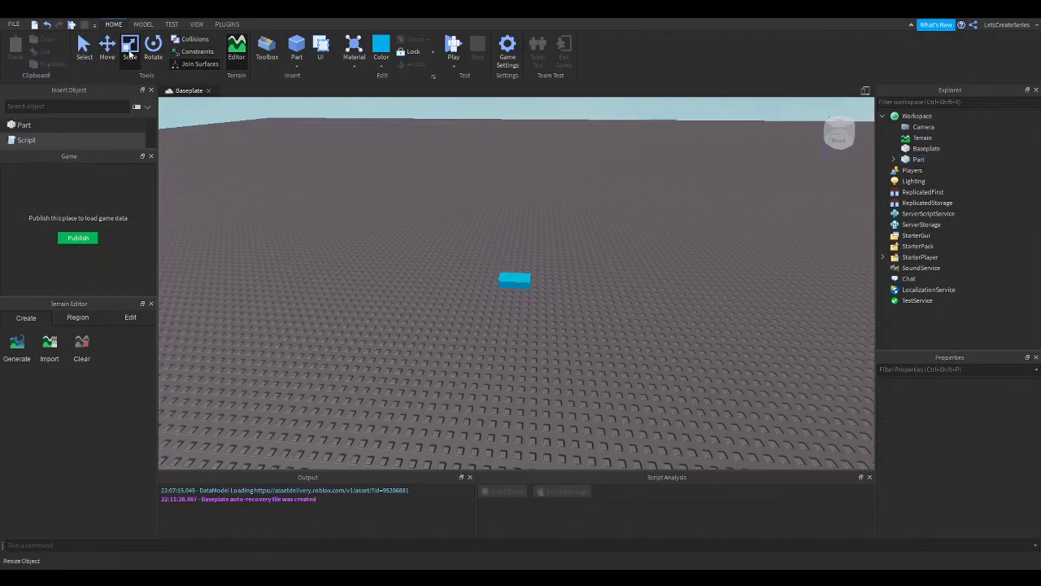
pyautogui.click(512, 279)
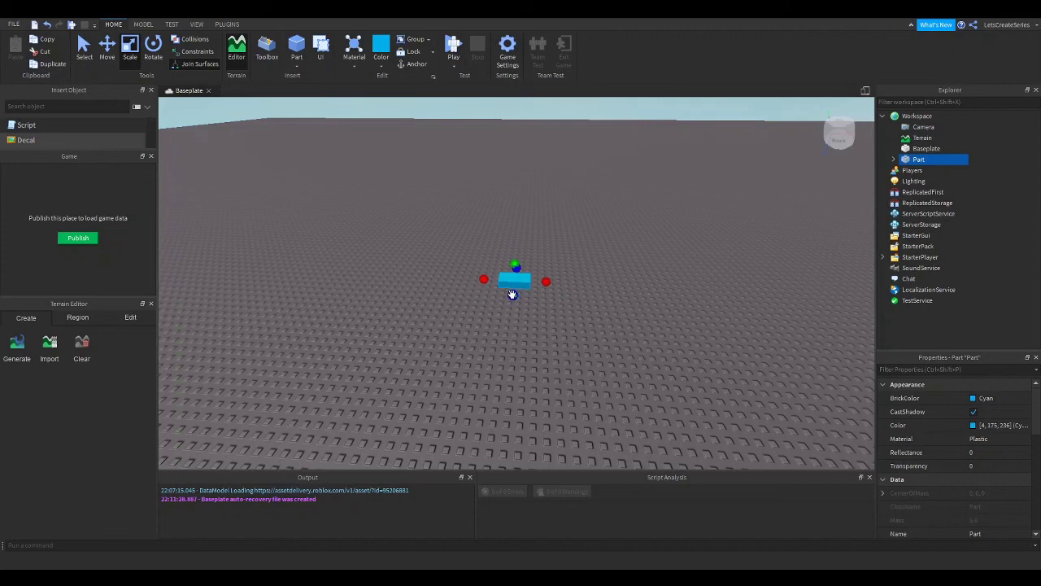
pyautogui.moveTo(512, 294); pyautogui.dragTo(497, 417)
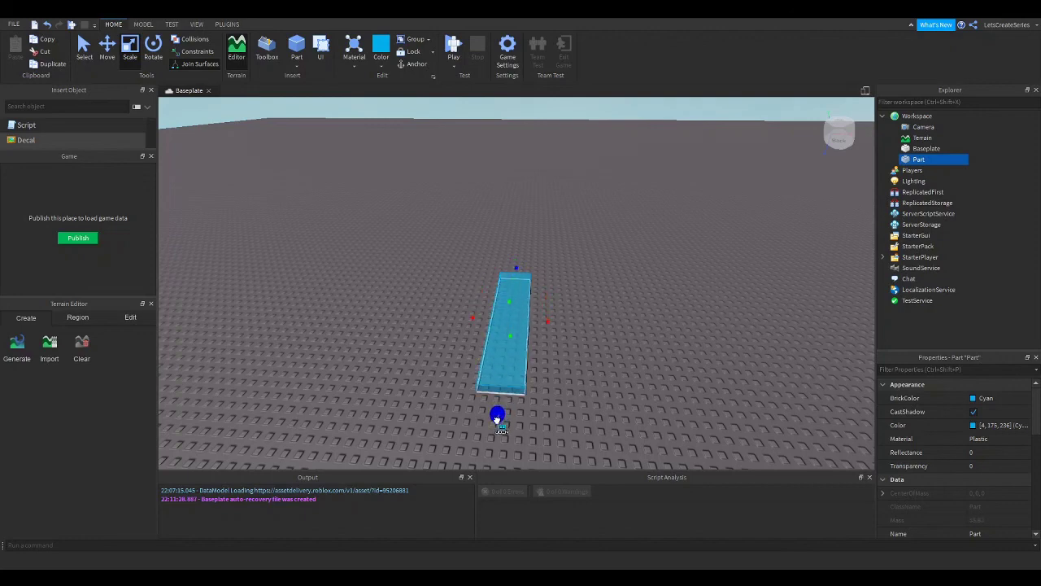
pyautogui.moveTo(497, 417); pyautogui.dragTo(498, 418)
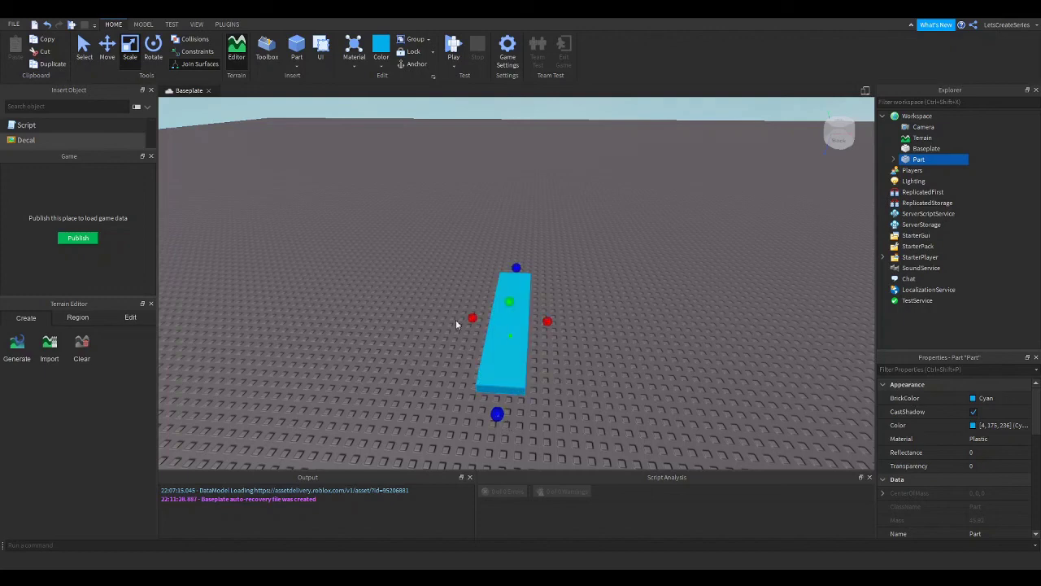
pyautogui.moveTo(547, 323); pyautogui.dragTo(749, 332)
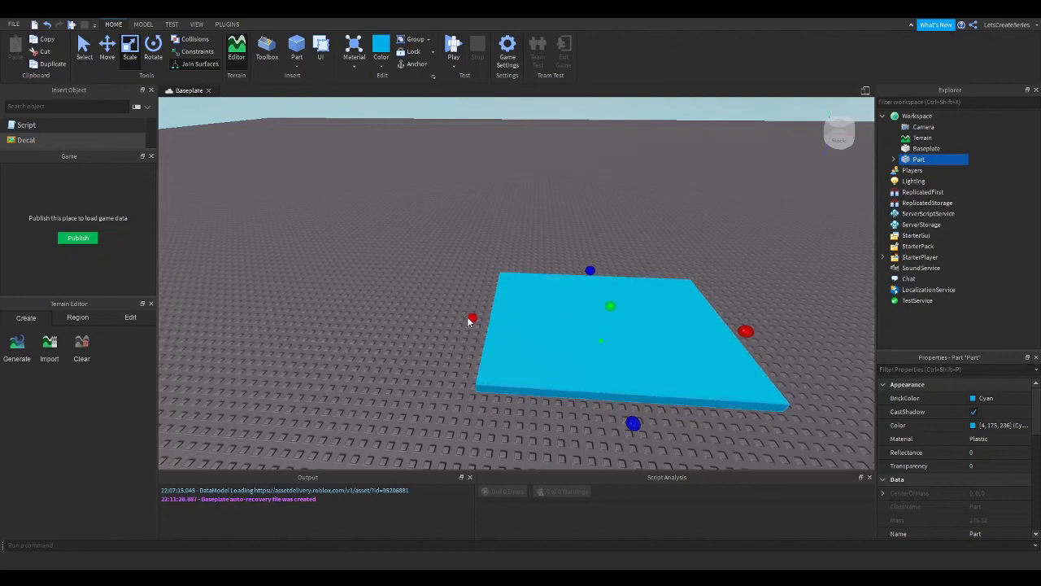
pyautogui.moveTo(472, 318); pyautogui.dragTo(347, 316)
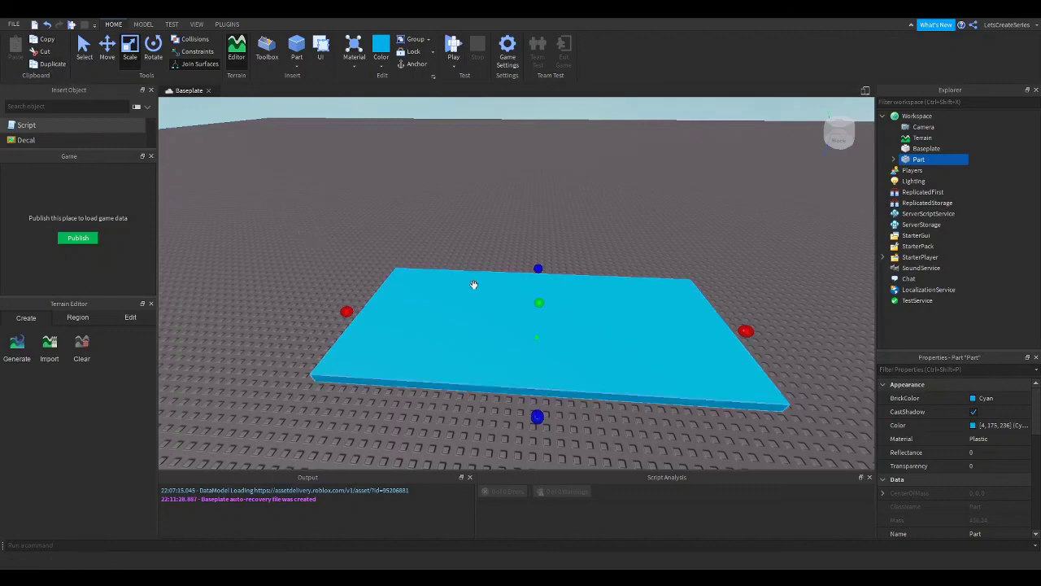
# Duplicate the cyan slab and raise one of the two overlapping slabs straight up so it floats above the other.
pyautogui.click(49, 63)
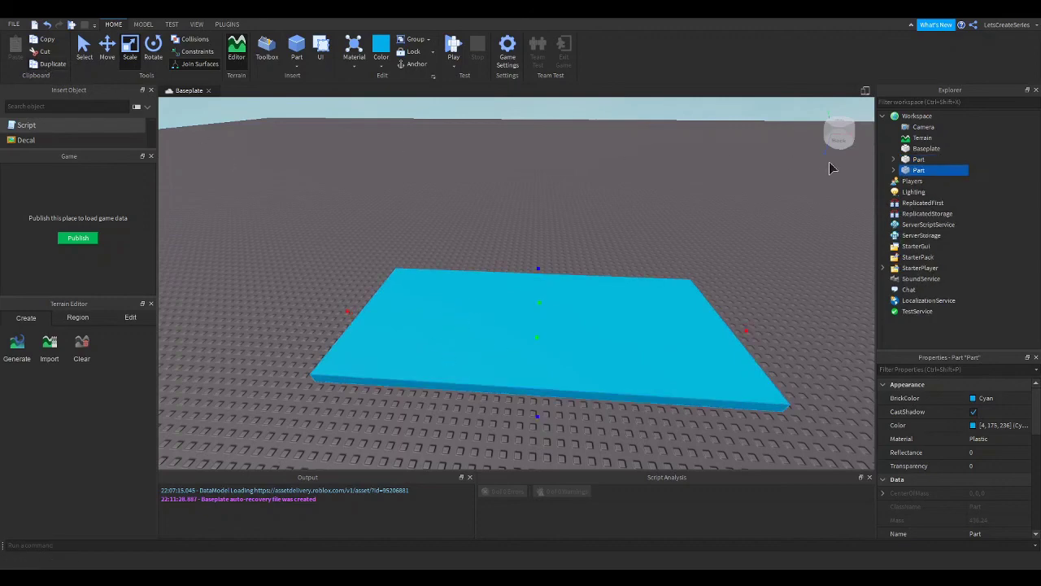
pyautogui.moveTo(919, 170)
pyautogui.mouseDown()
pyautogui.moveTo(934, 142)
pyautogui.moveTo(904, 182)
pyautogui.moveTo(905, 127)
pyautogui.moveTo(905, 177)
pyautogui.mouseUp()
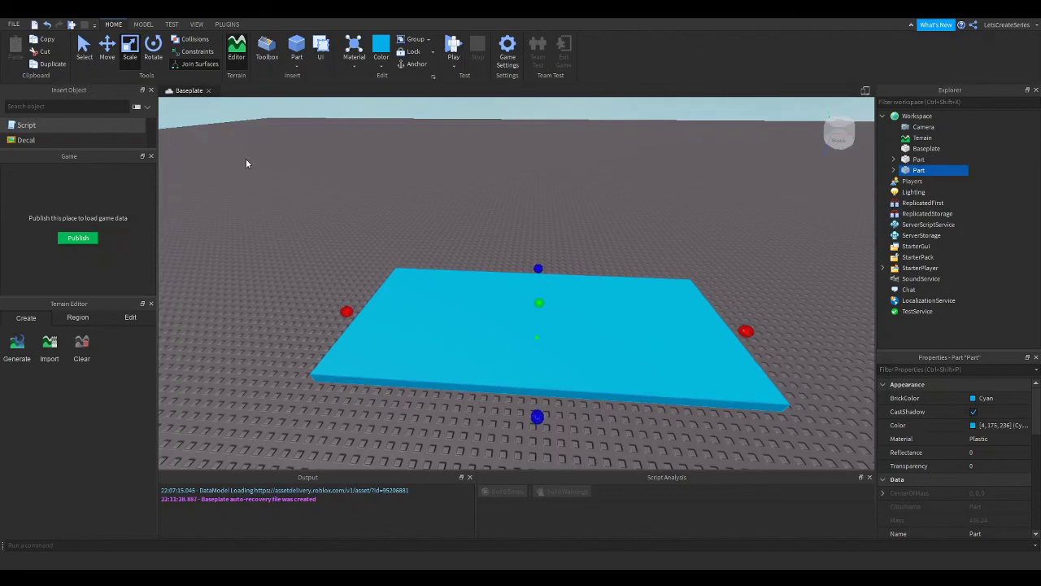
pyautogui.click(107, 47)
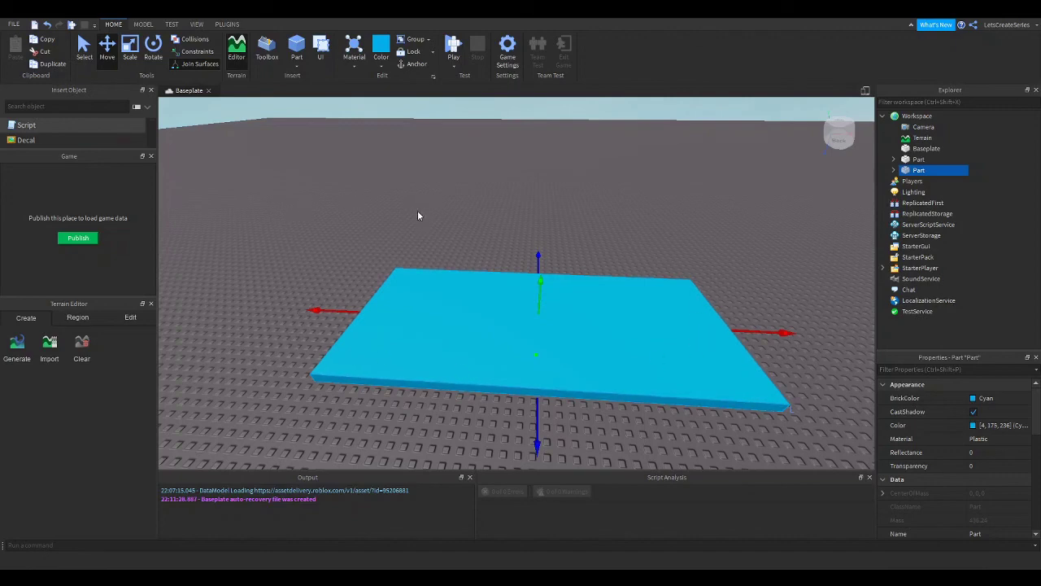
pyautogui.click(344, 242)
pyautogui.click(412, 311)
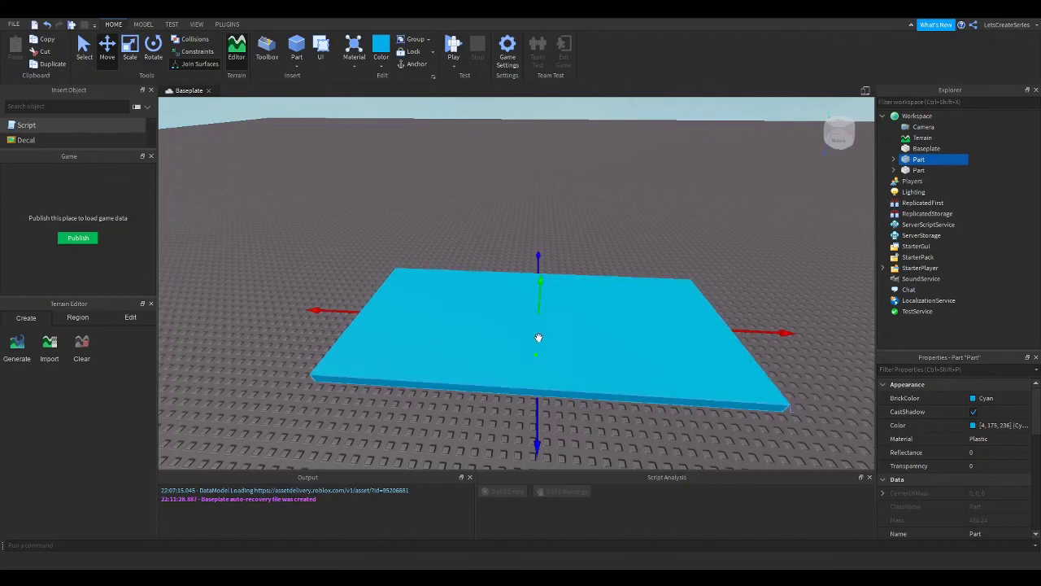
pyautogui.click(84, 49)
pyautogui.click(107, 48)
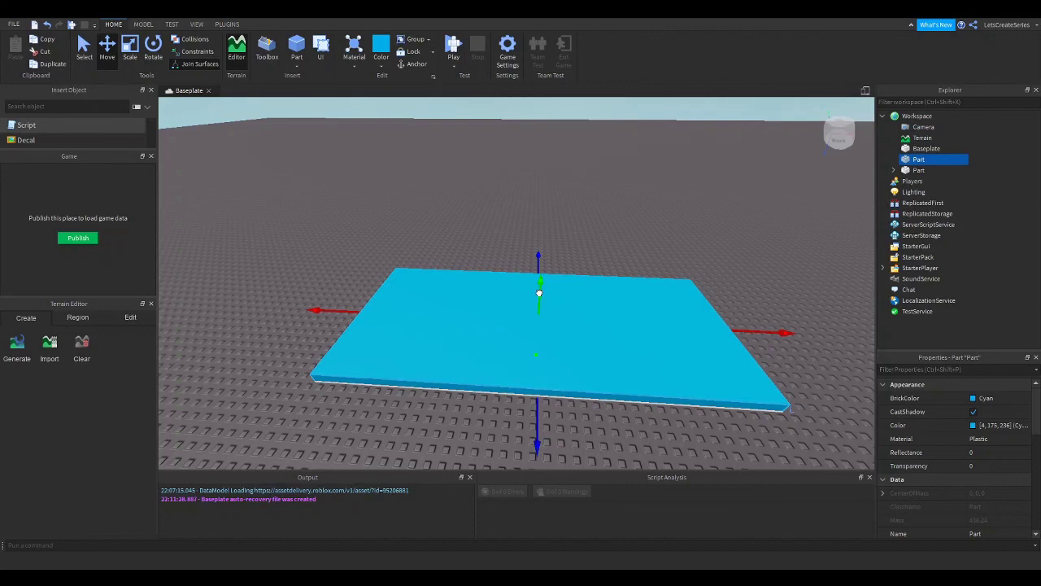
pyautogui.moveTo(538, 292); pyautogui.dragTo(543, 123)
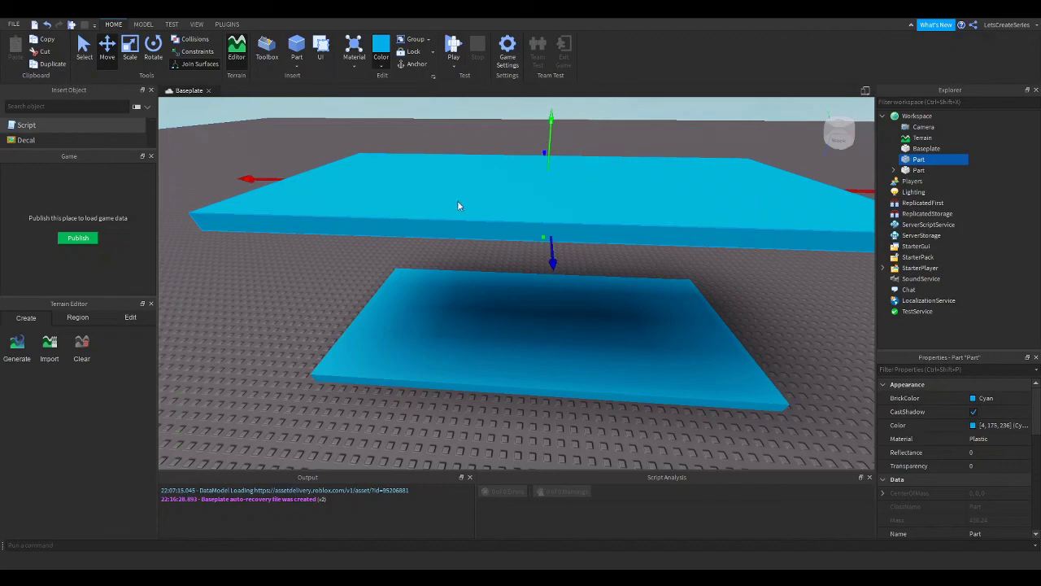
# Change the colour of the floating upper slab to Carnation pink.
pyautogui.click(498, 166)
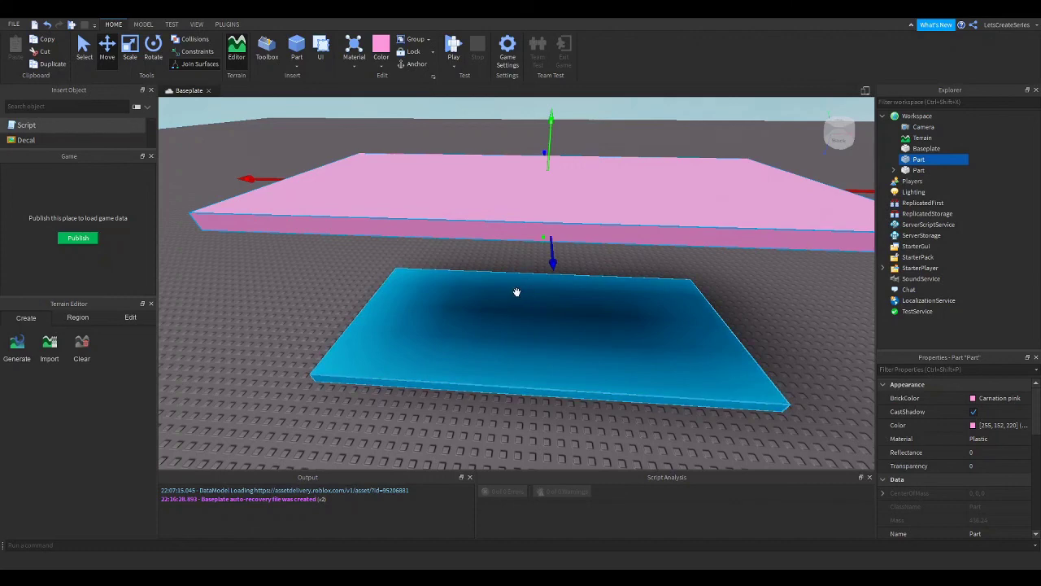
pyautogui.moveTo(516, 291); pyautogui.dragTo(516, 291, button='right')
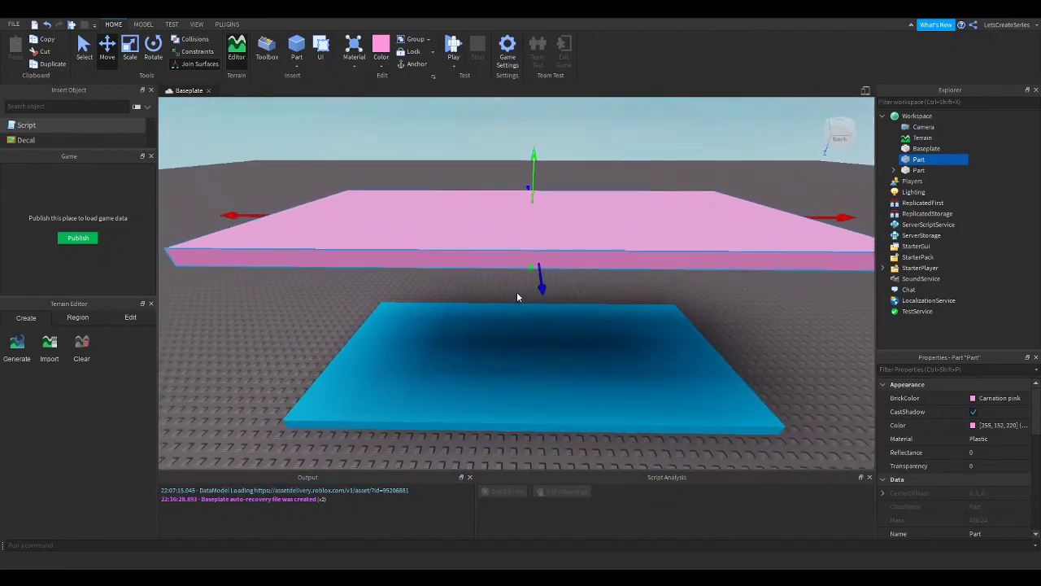
pyautogui.scroll(-5, 518, 296)
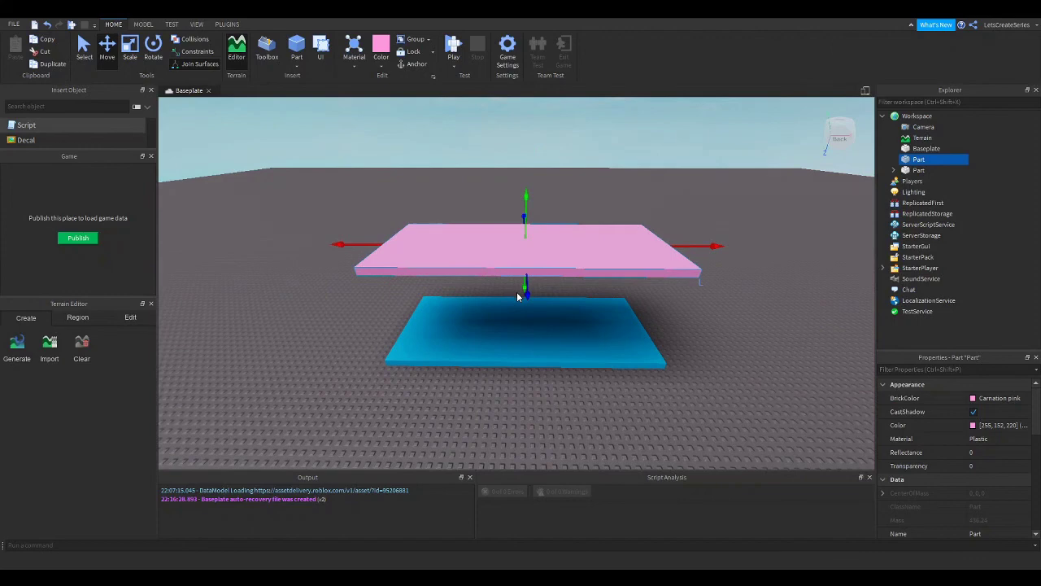
pyautogui.scroll(-1, 518, 296)
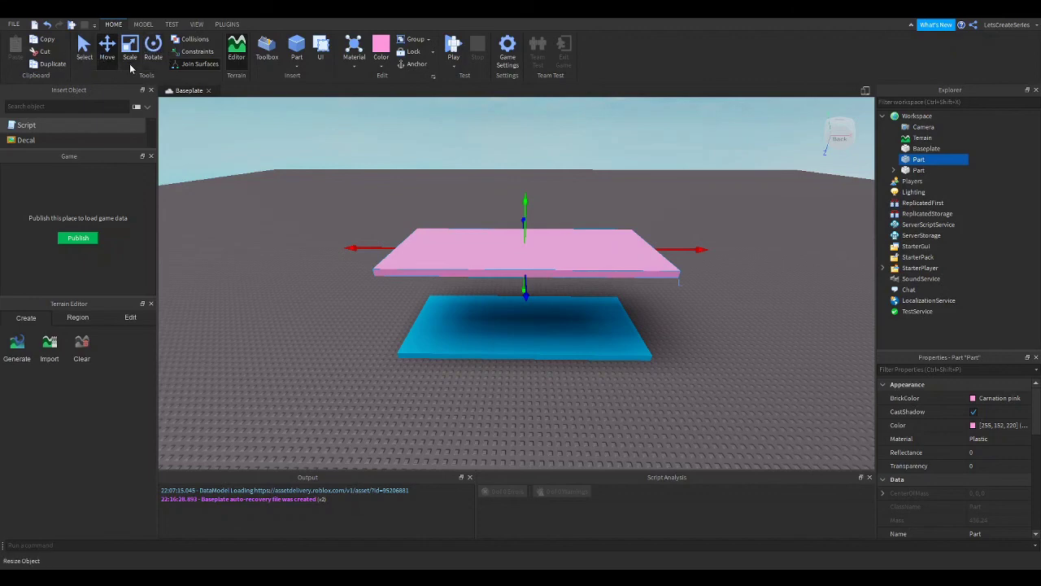
# Rotate the pink slab counterclockwise about its blue axis so it slopes like a ramp over the cyan slab.
pyautogui.click(154, 51)
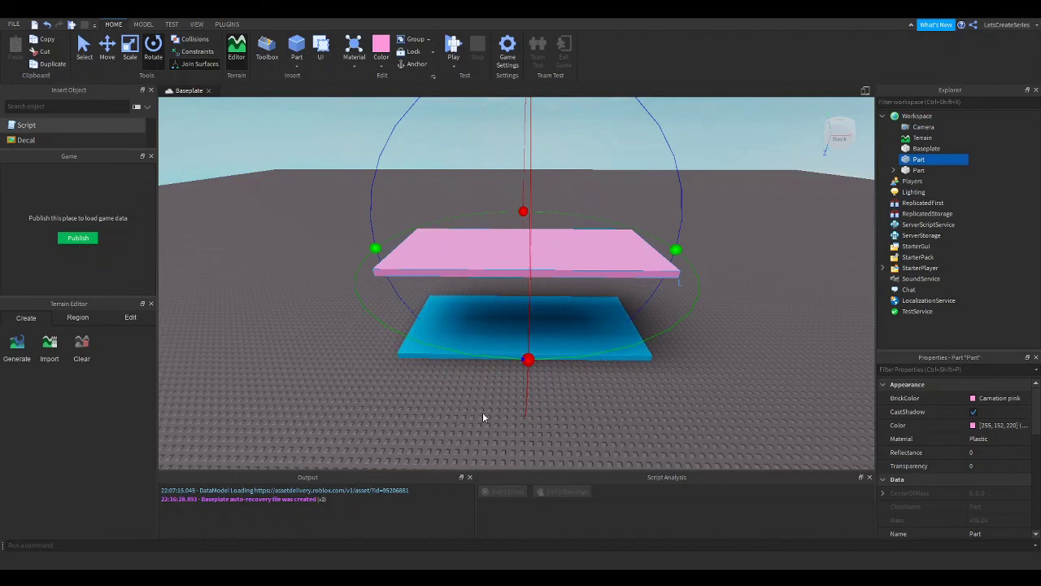
pyautogui.moveTo(494, 418); pyautogui.dragTo(491, 411, button='right')
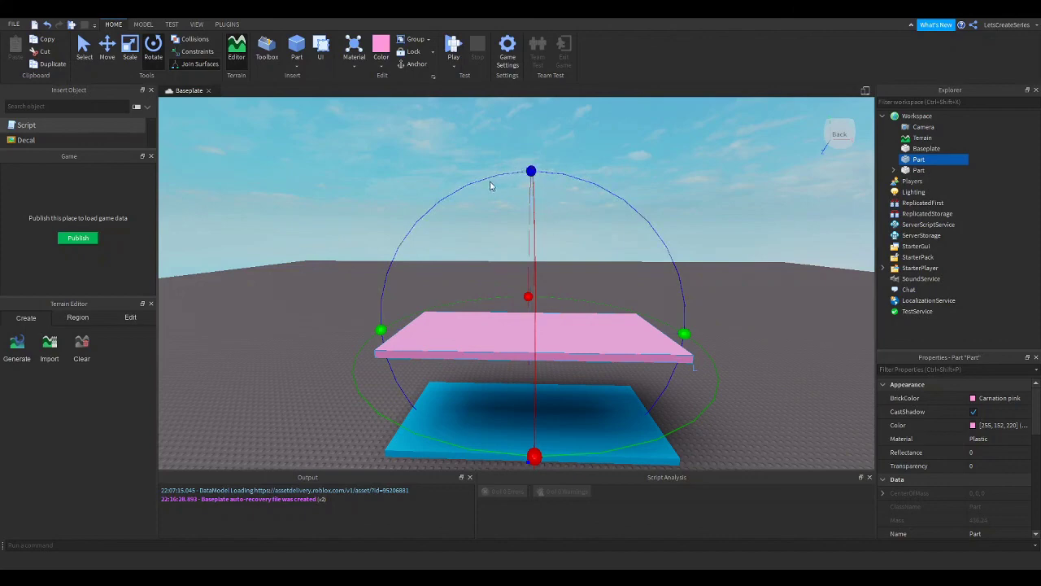
pyautogui.click(153, 47)
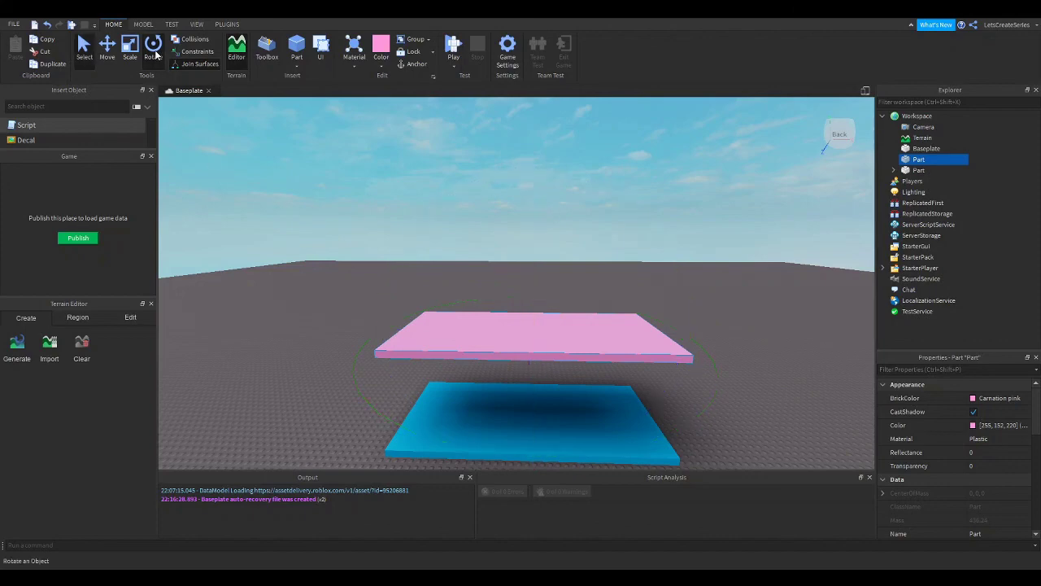
pyautogui.click(153, 47)
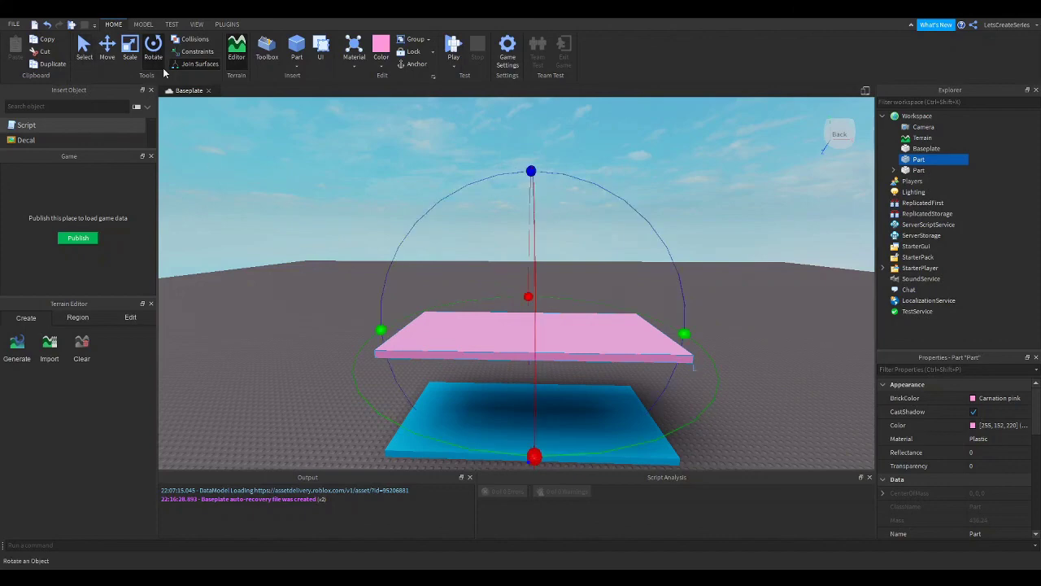
pyautogui.click(464, 325)
pyautogui.click(144, 24)
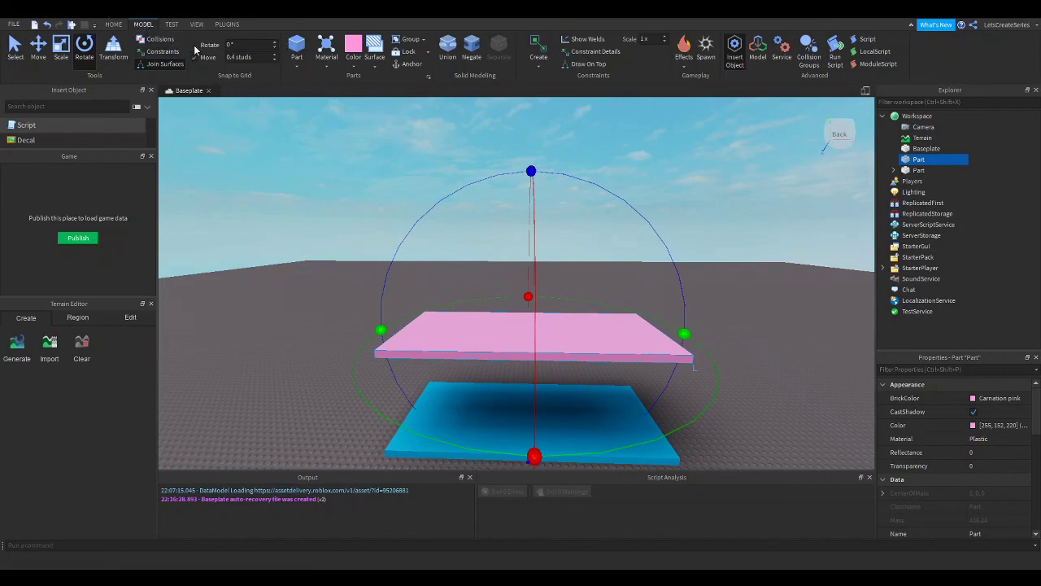
pyautogui.click(114, 24)
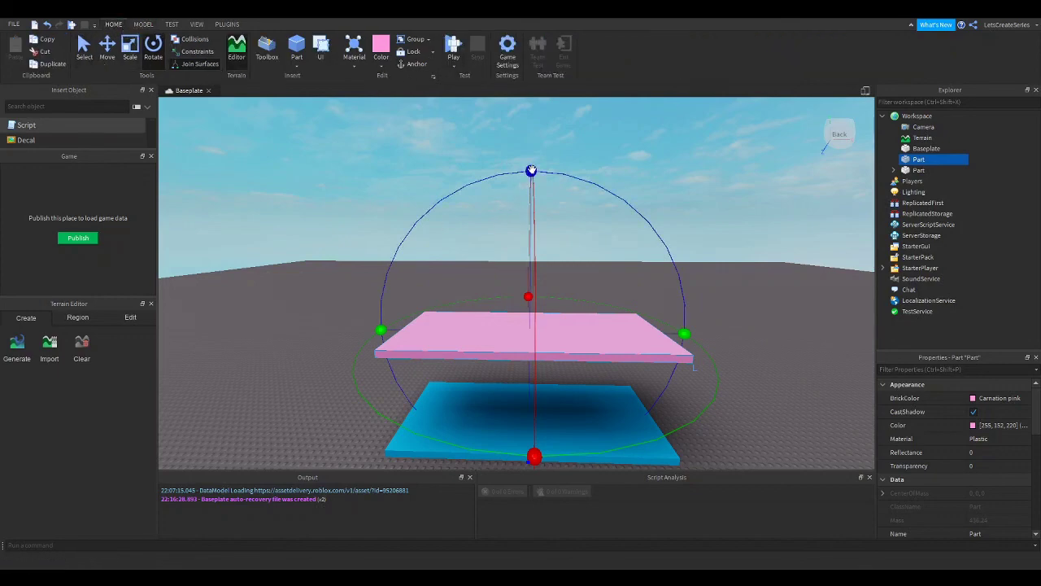
pyautogui.moveTo(531, 170); pyautogui.dragTo(447, 210)
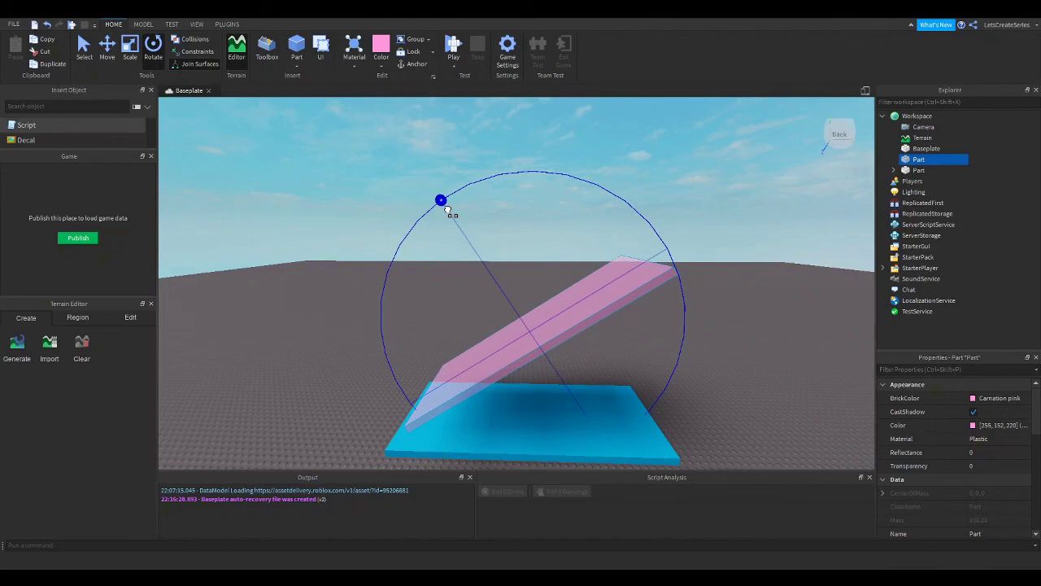
pyautogui.moveTo(447, 210); pyautogui.dragTo(447, 211)
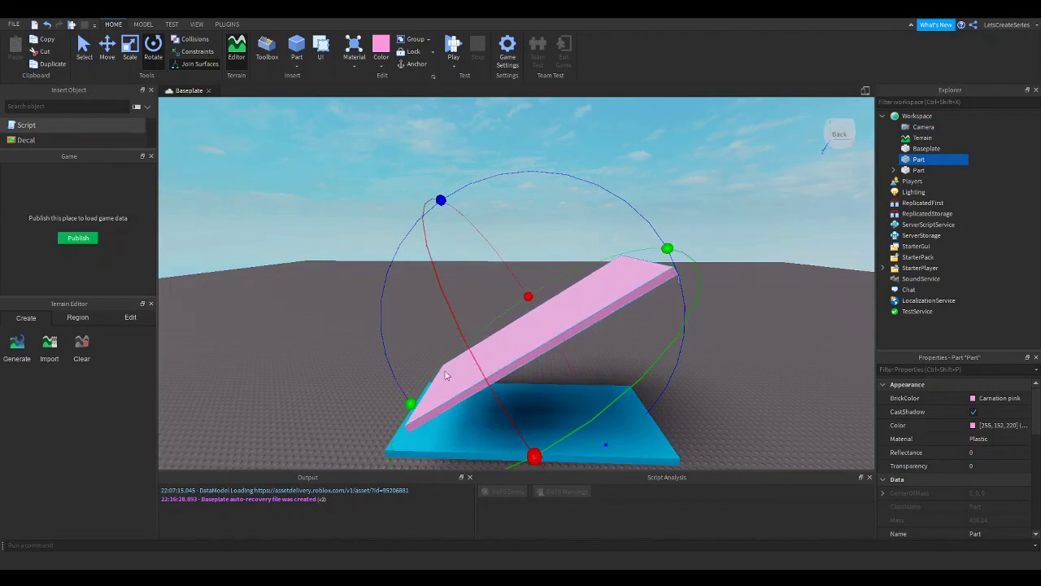
# Lower the tilted pink slab along its green axis and slide the cyan slab along its red axis to meet the ramp's low end.
pyautogui.click(107, 49)
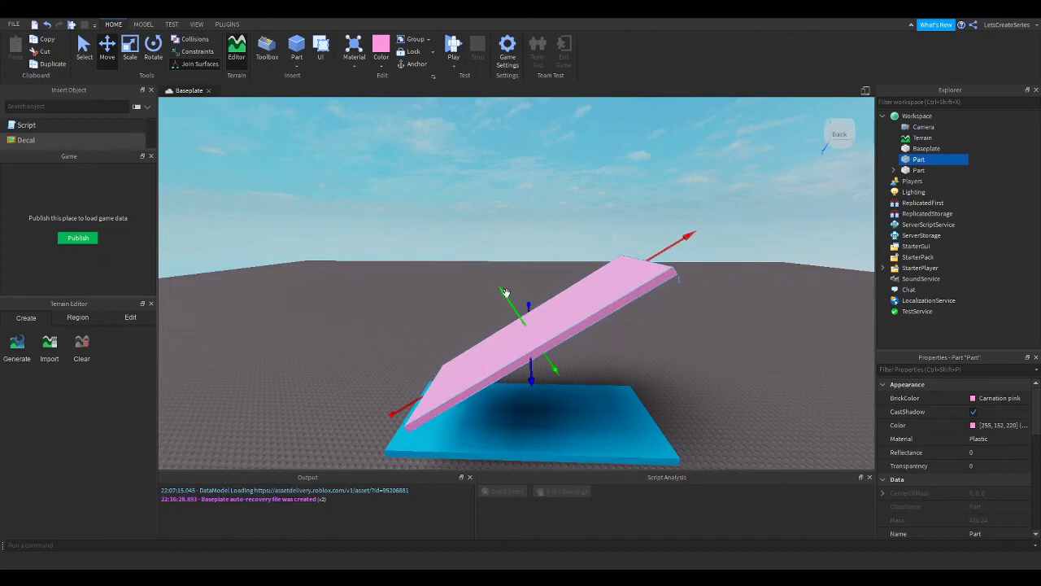
pyautogui.moveTo(504, 293); pyautogui.dragTo(534, 319)
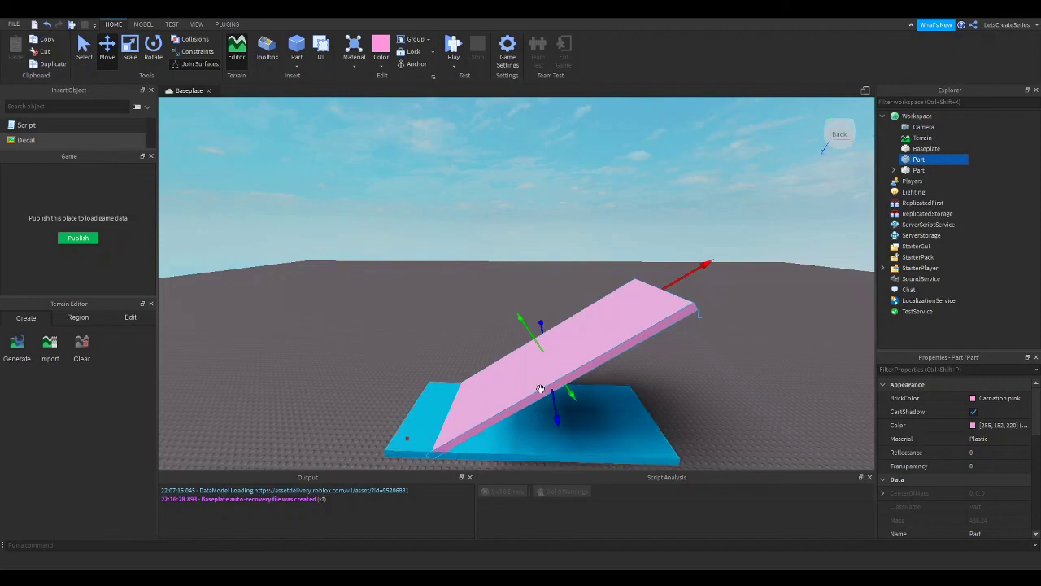
pyautogui.click(613, 440)
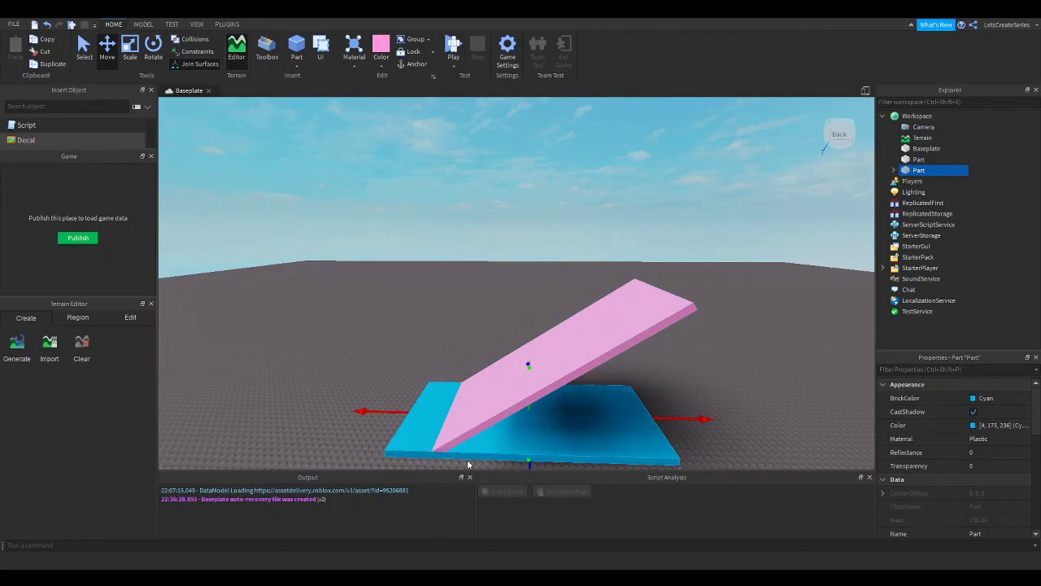
pyautogui.moveTo(624, 379); pyautogui.dragTo(628, 372, button='right')
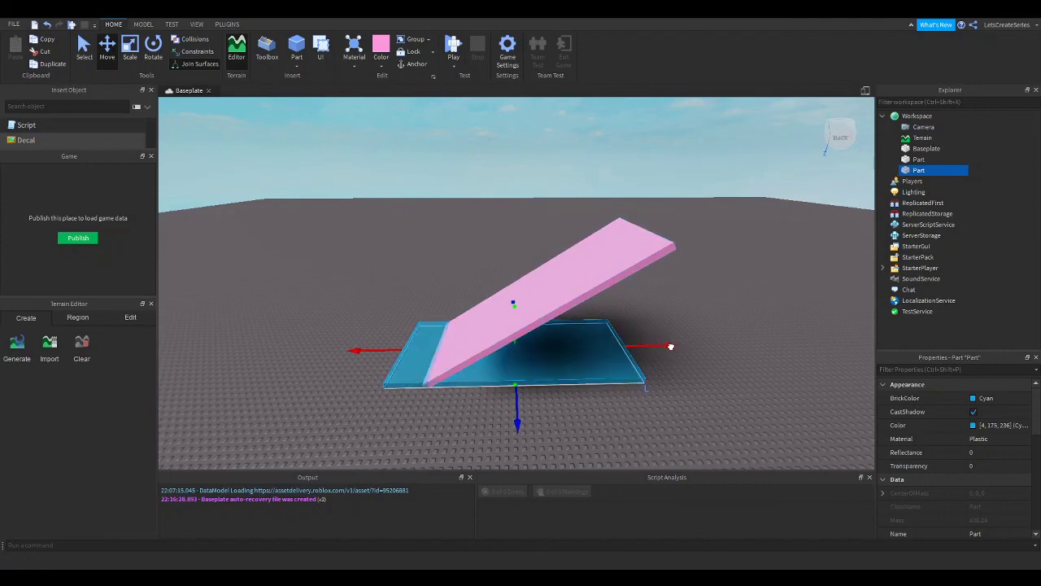
pyautogui.moveTo(670, 347); pyautogui.dragTo(495, 362)
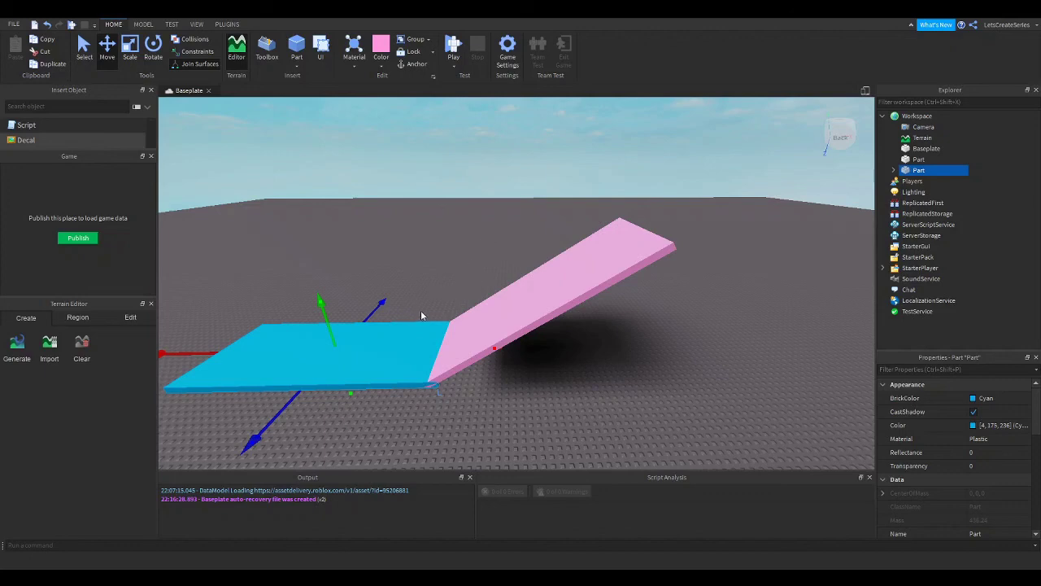
# Try to move the tilted pink slab freely across the baseplate, then undo that move.
pyautogui.moveTo(540, 293); pyautogui.dragTo(626, 359)
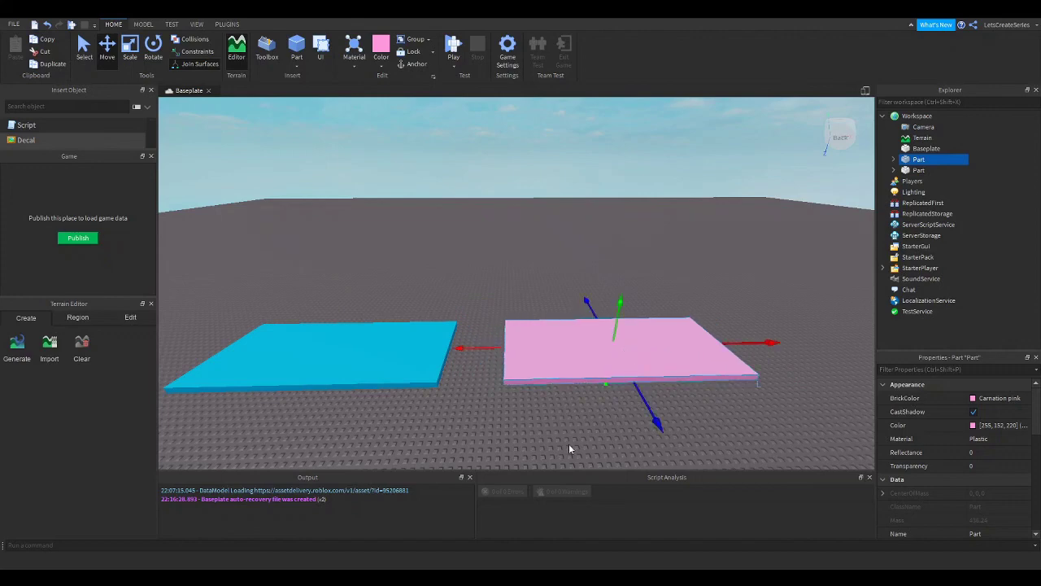
pyautogui.click(47, 29)
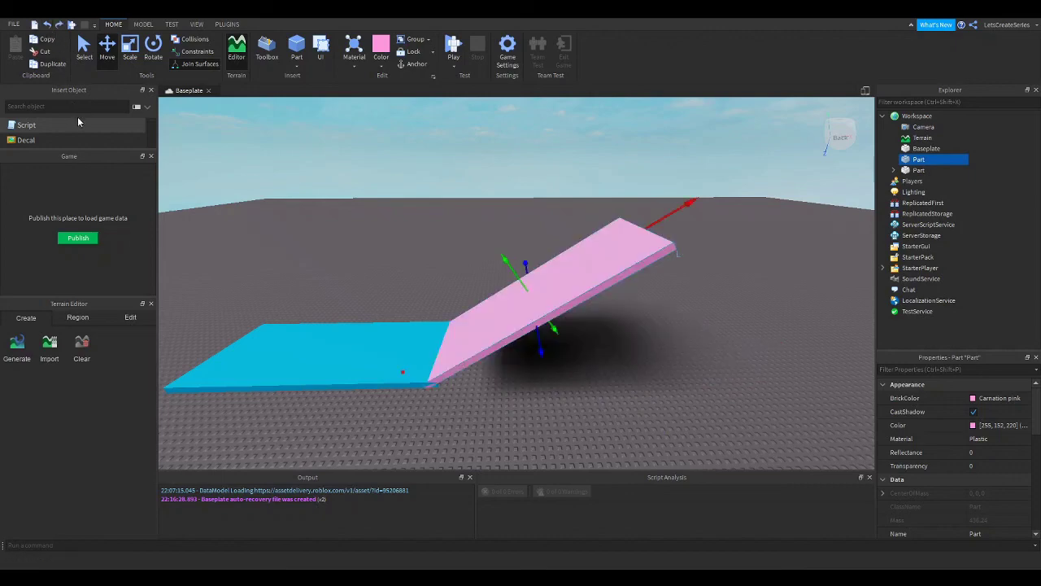
# Reposition the pink slab to float beside the cyan slab and tilt it with the end nearest the cyan slab down.
pyautogui.moveTo(494, 318); pyautogui.dragTo(540, 351)
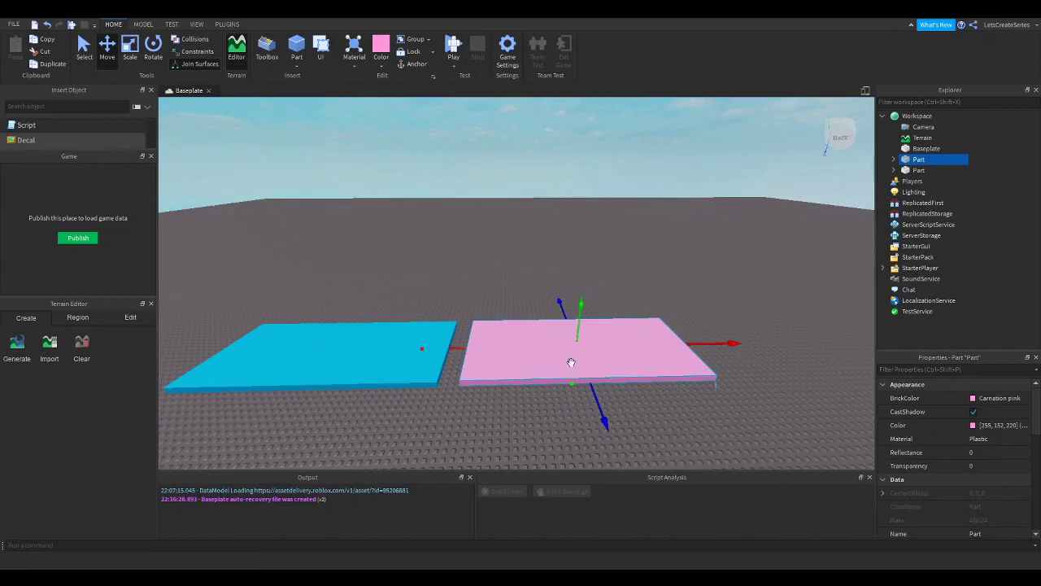
pyautogui.moveTo(582, 320); pyautogui.dragTo(586, 235)
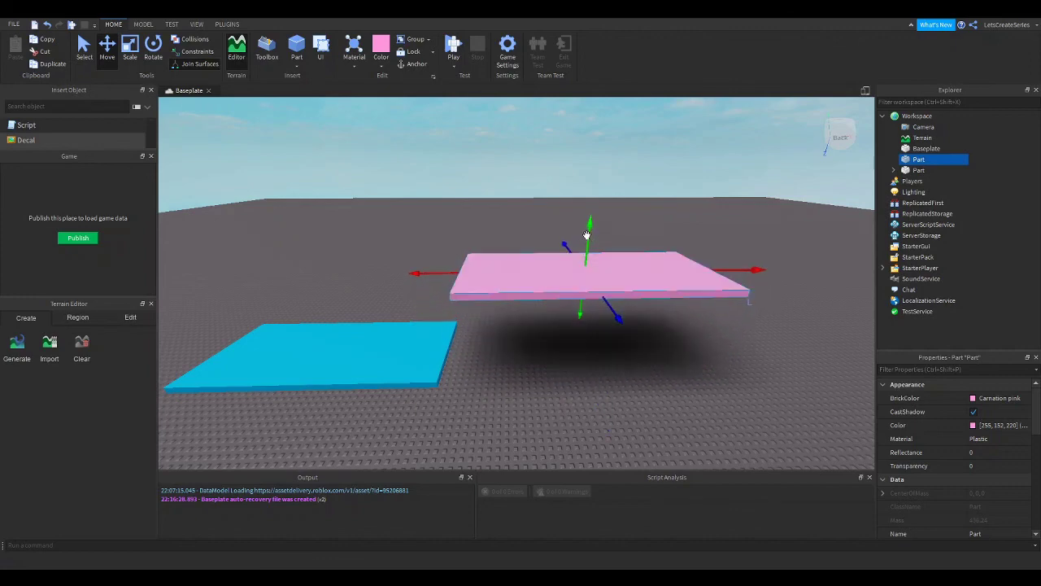
pyautogui.click(153, 49)
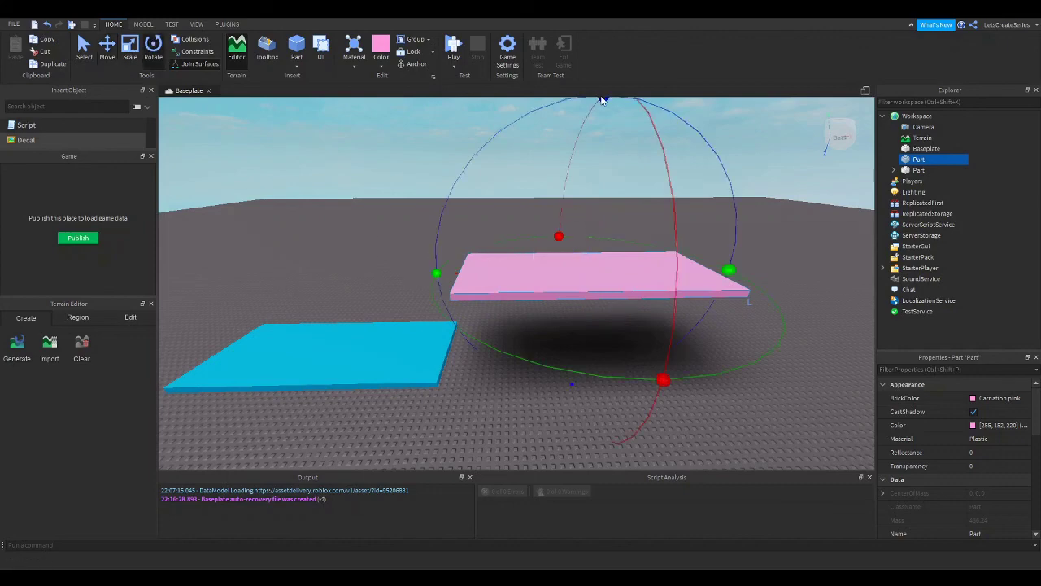
pyautogui.moveTo(602, 98); pyautogui.dragTo(511, 146)
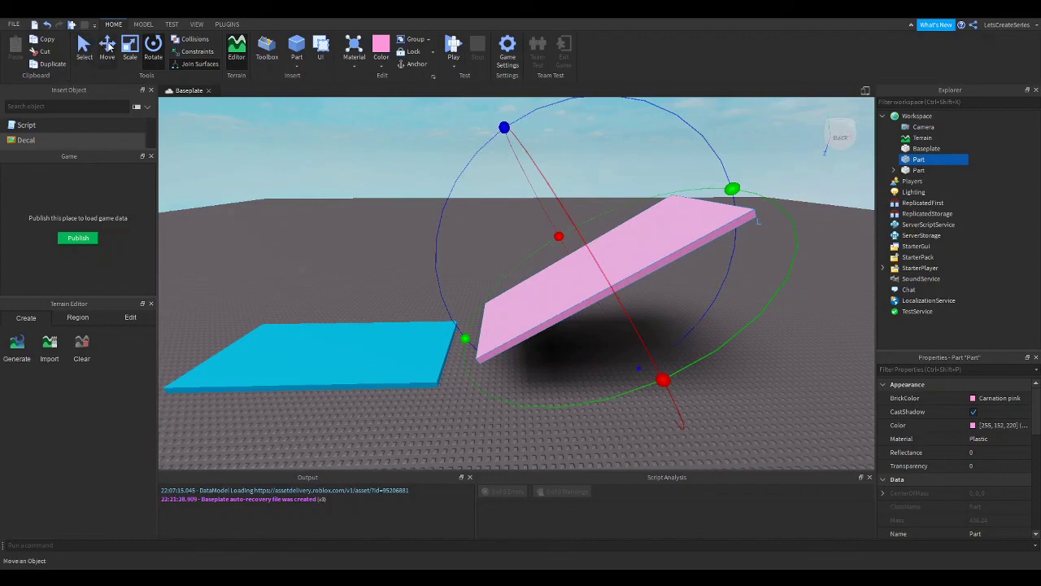
# Lower the tilted pink slab to the baseplate and slide the cyan slab against its low edge, leaving nothing selected.
pyautogui.click(106, 47)
pyautogui.moveTo(561, 231); pyautogui.dragTo(577, 261)
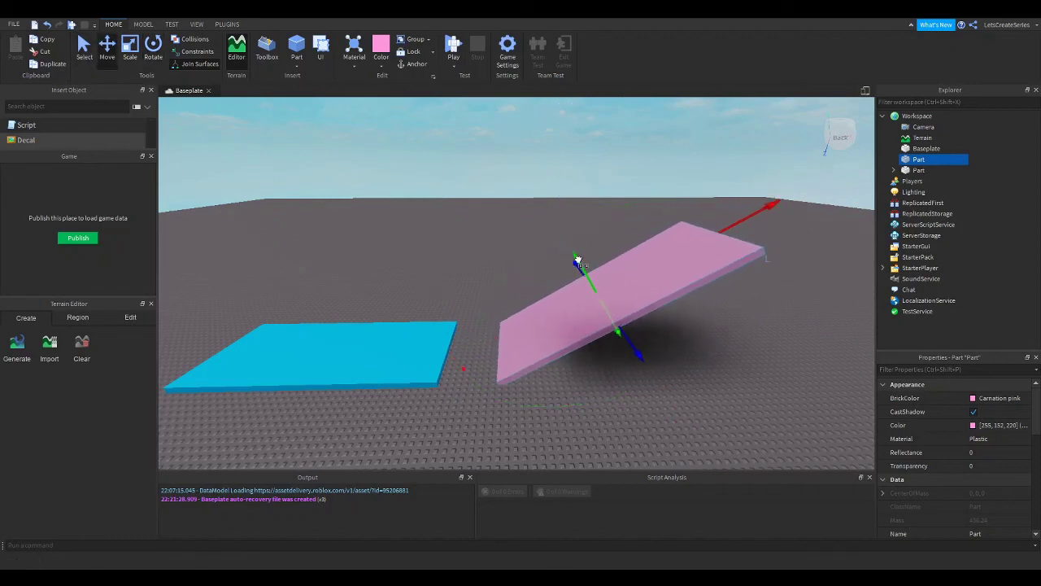
pyautogui.click(361, 342)
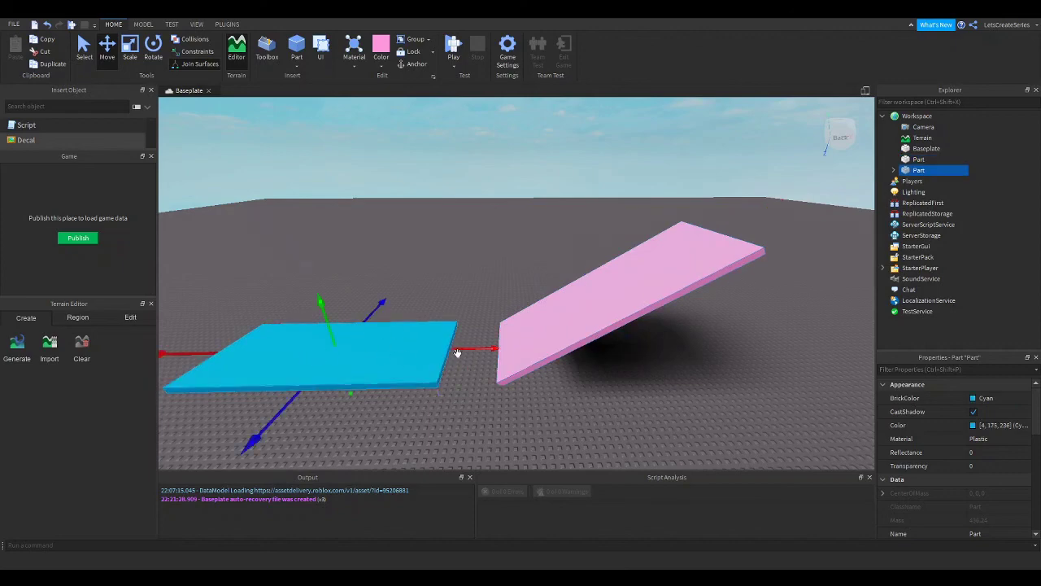
pyautogui.moveTo(458, 353); pyautogui.dragTo(532, 350)
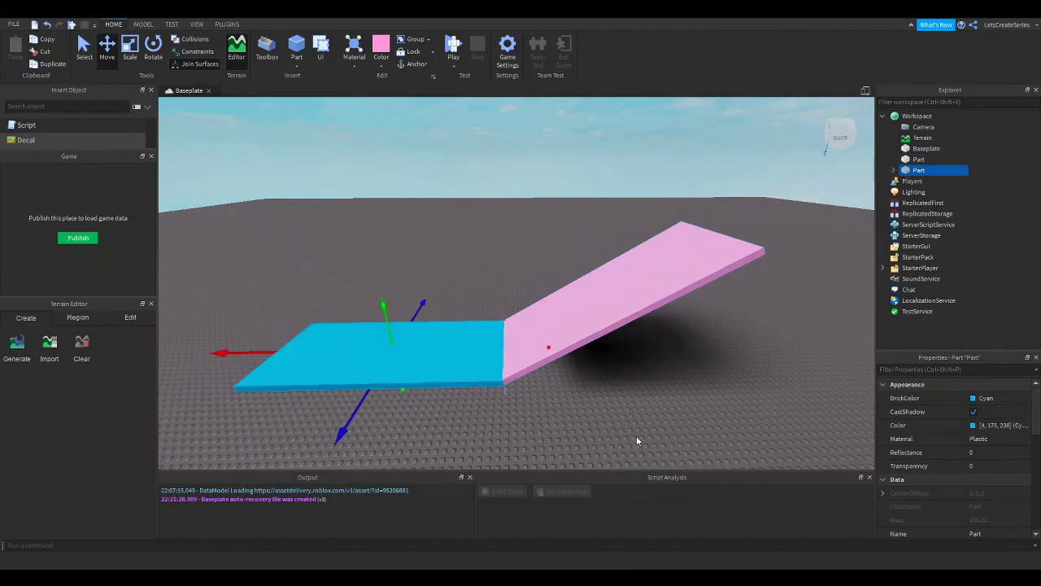
pyautogui.click(637, 436)
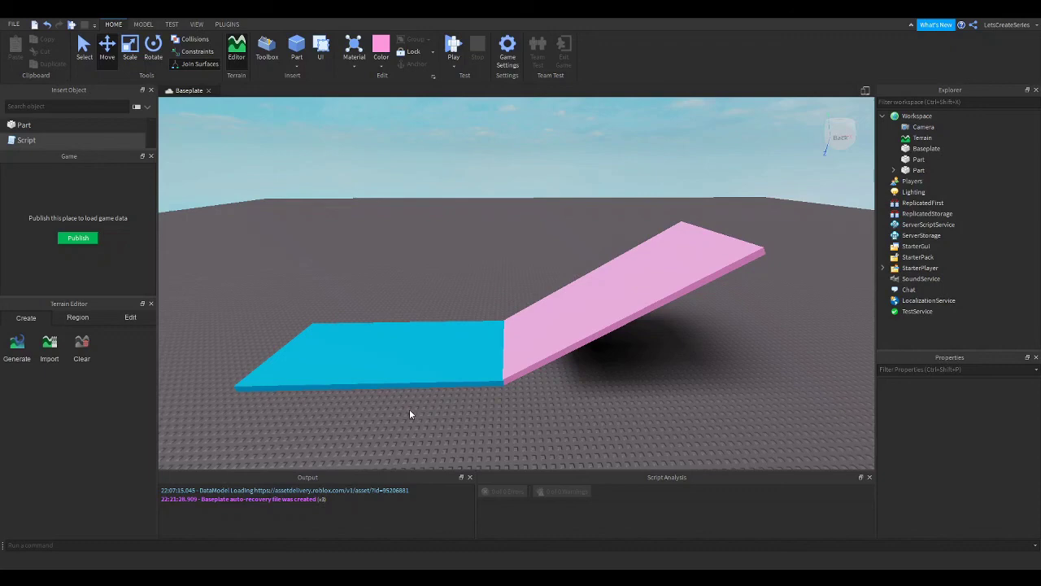
# Playtest the place by walking the character on the pink slab while looking around, and stop the test.
pyautogui.click(454, 48)
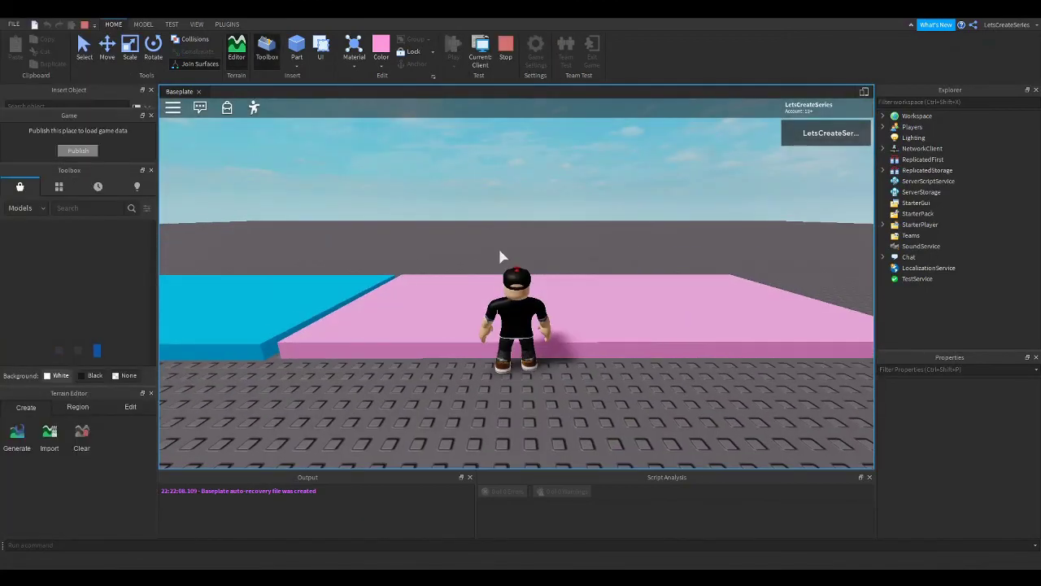
pyautogui.moveTo(522, 260); pyautogui.dragTo(523, 264, button='right')
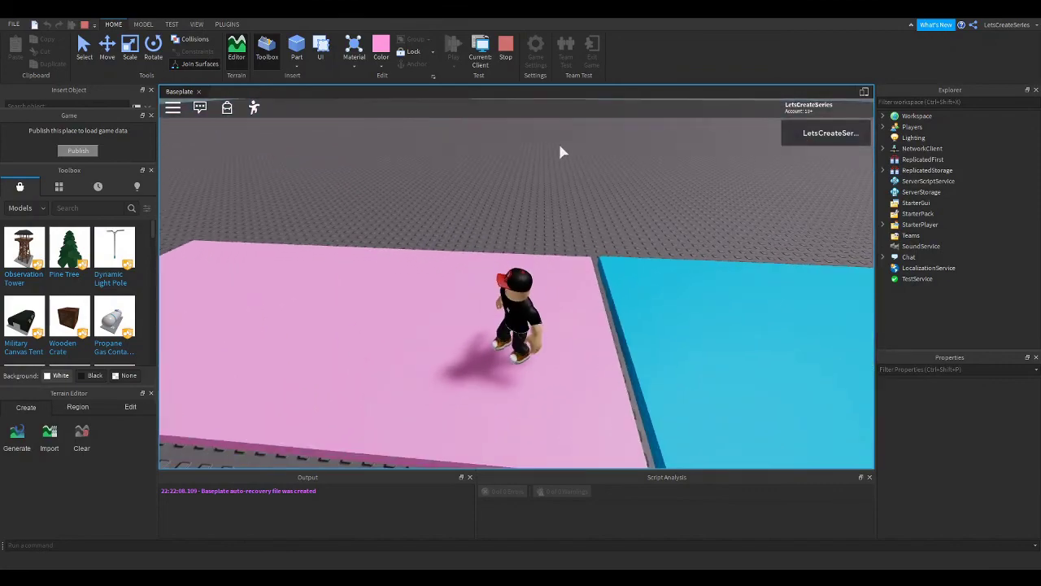
pyautogui.click(507, 46)
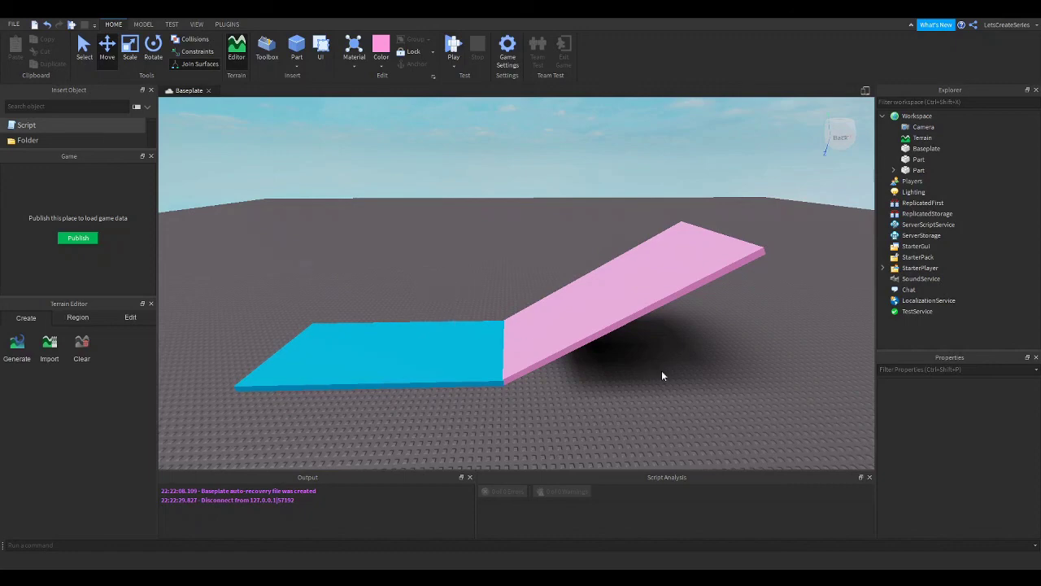
# Anchor the tilted pink slab and playtest the place, walking the character up the ramp to its high end.
pyautogui.click(642, 282)
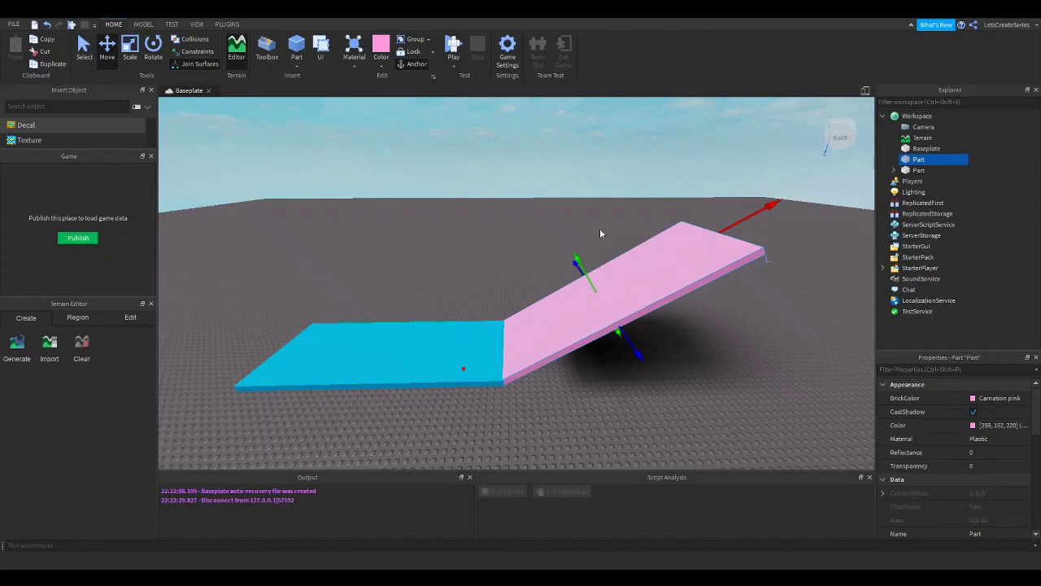
pyautogui.click(454, 45)
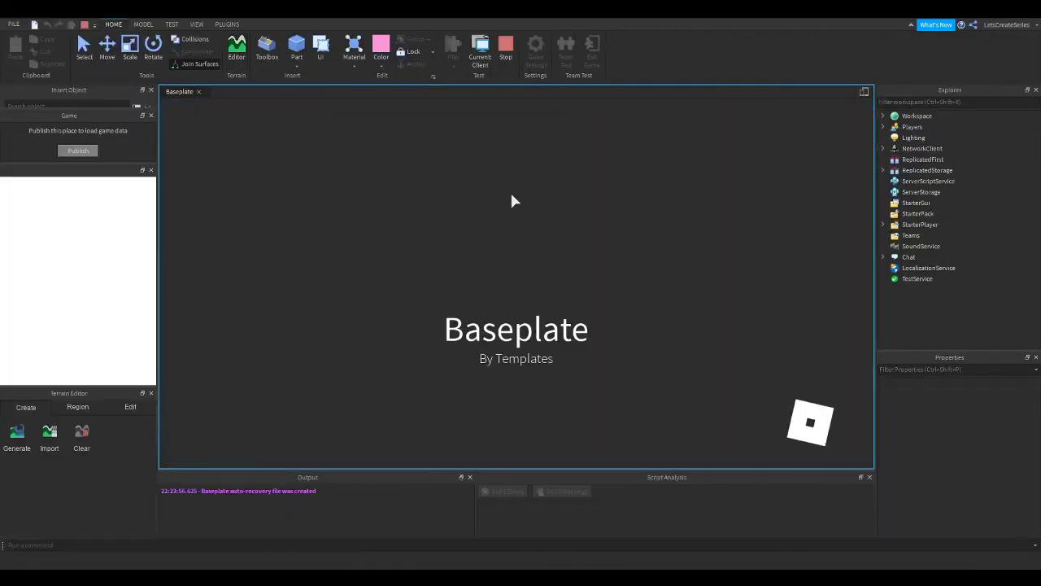
pyautogui.press('w')
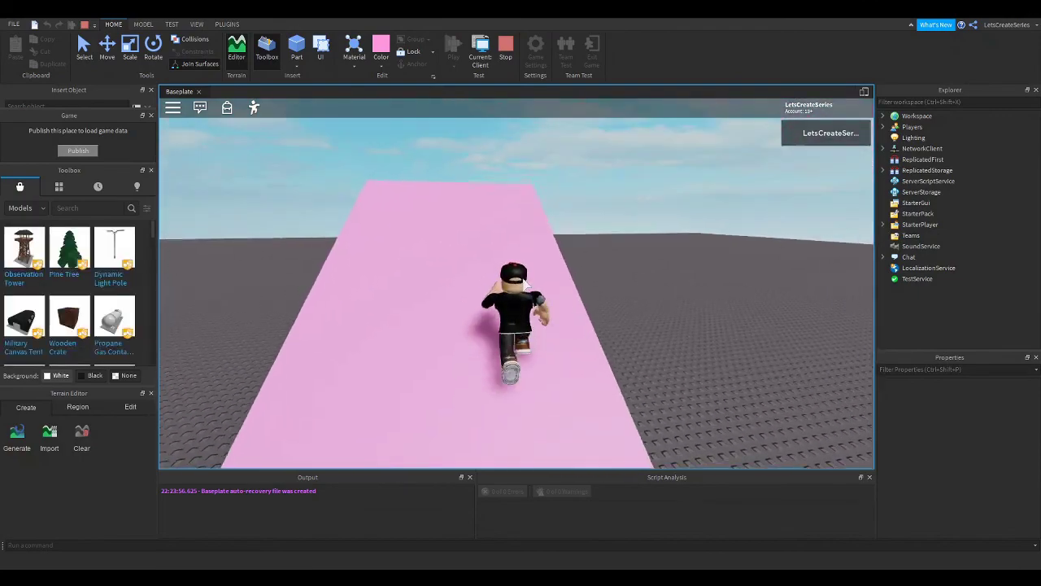
pyautogui.moveTo(525, 284); pyautogui.dragTo(509, 279, button='right')
pyautogui.press('w')
pyautogui.press('w')
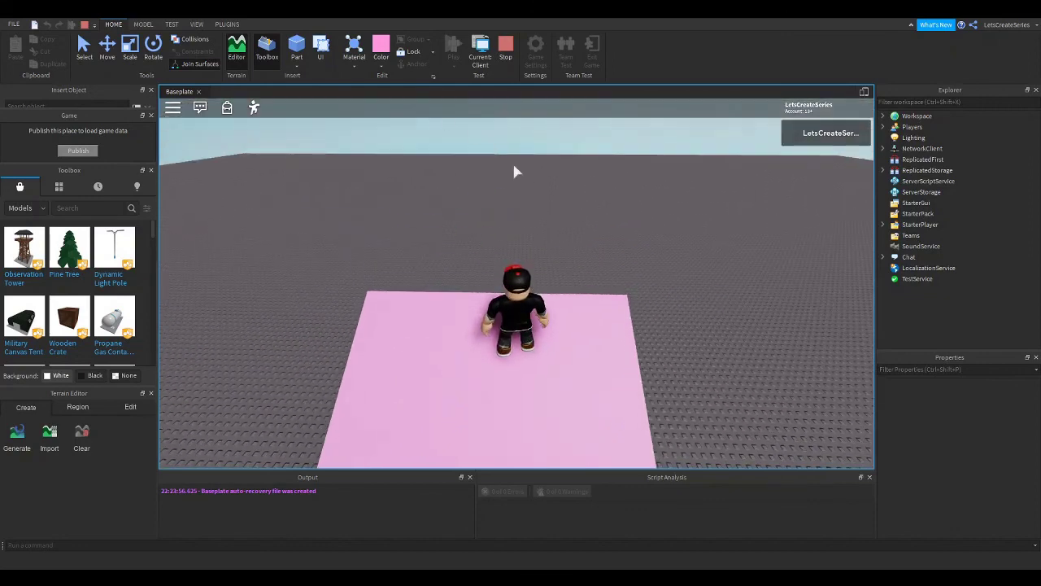
pyautogui.moveTo(512, 161); pyautogui.dragTo(511, 234, button='right')
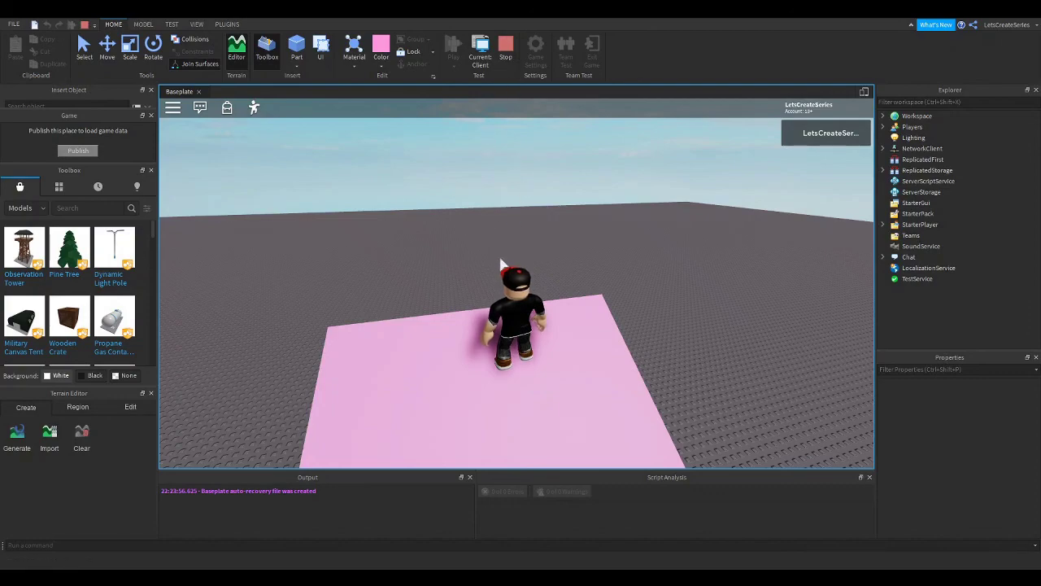
# Look around the character at the pink ramp's high end and stop the playtest.
pyautogui.moveTo(502, 263); pyautogui.dragTo(530, 270, button='right')
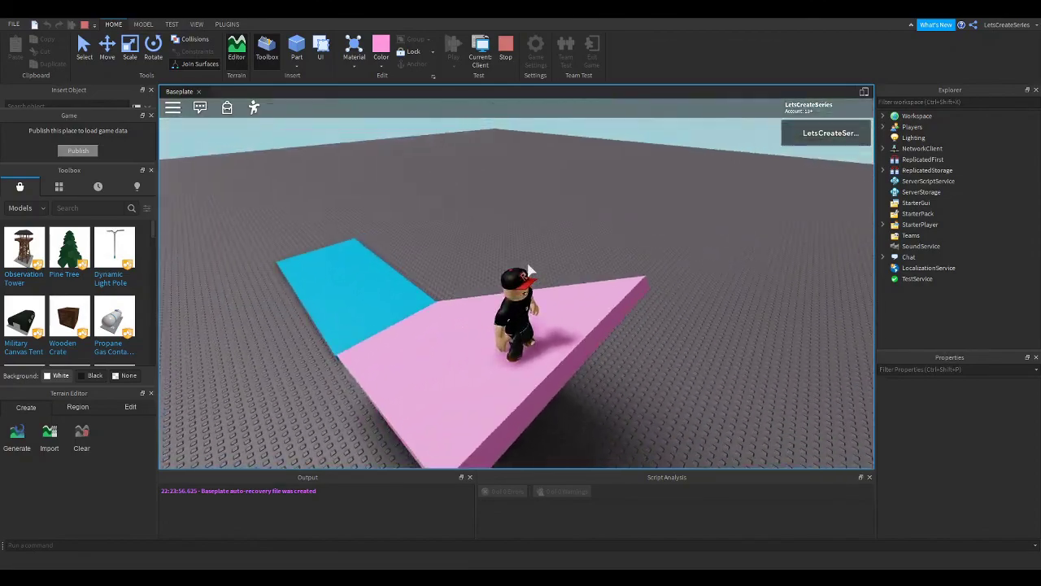
pyautogui.click(506, 52)
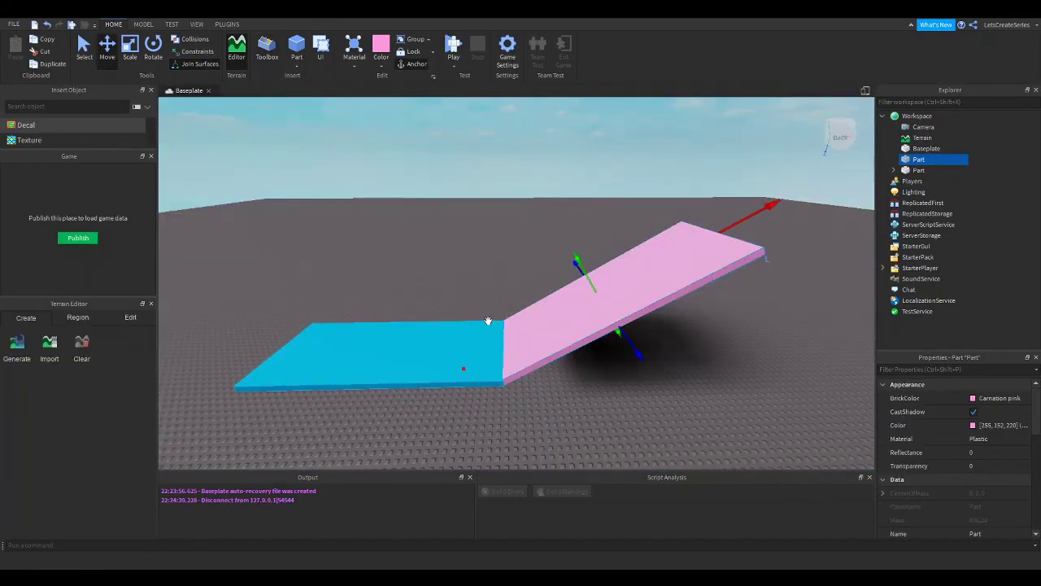
pyautogui.click(708, 362)
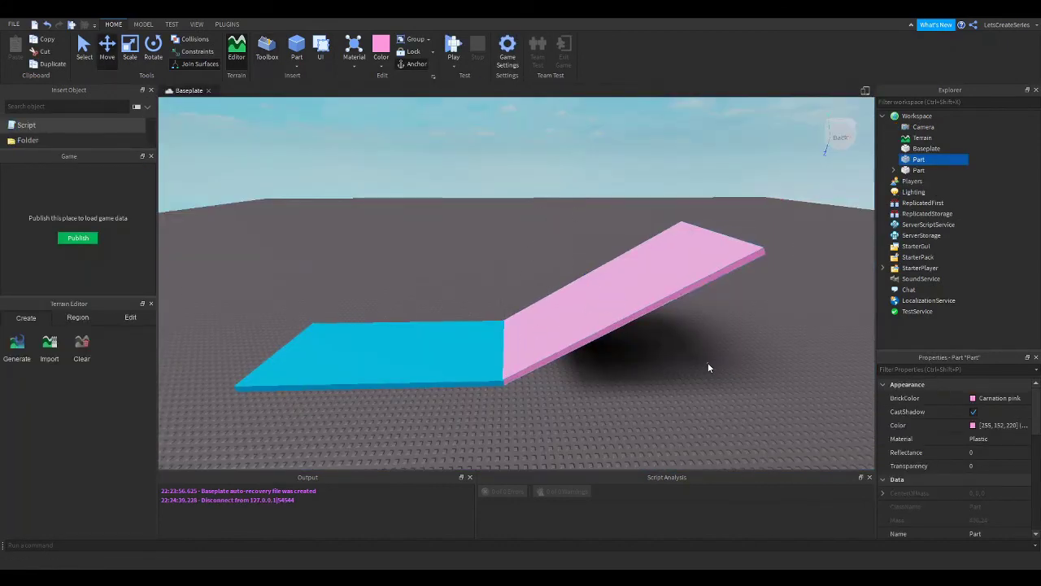
pyautogui.click(652, 285)
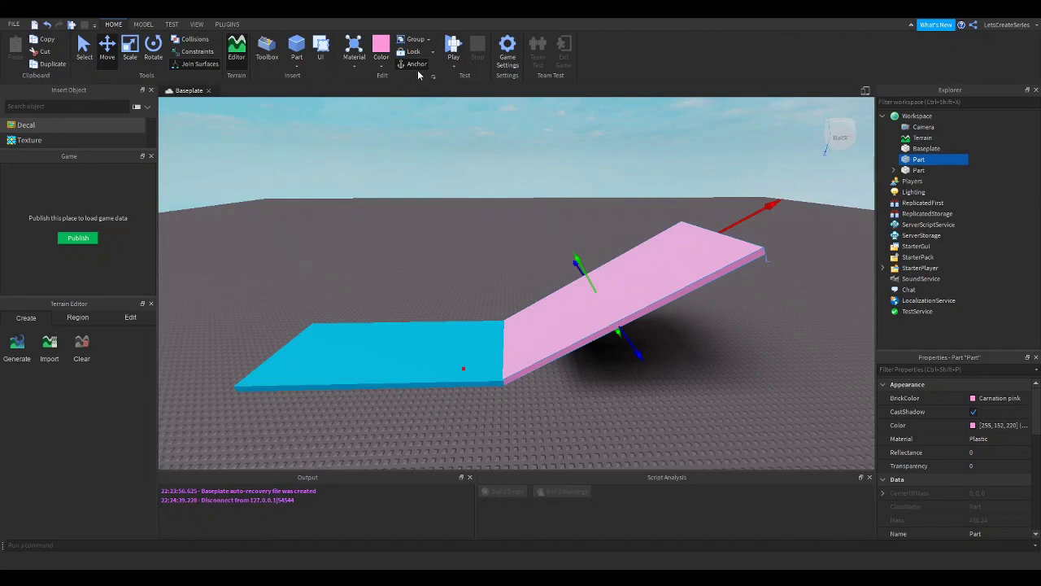
pyautogui.click(394, 328)
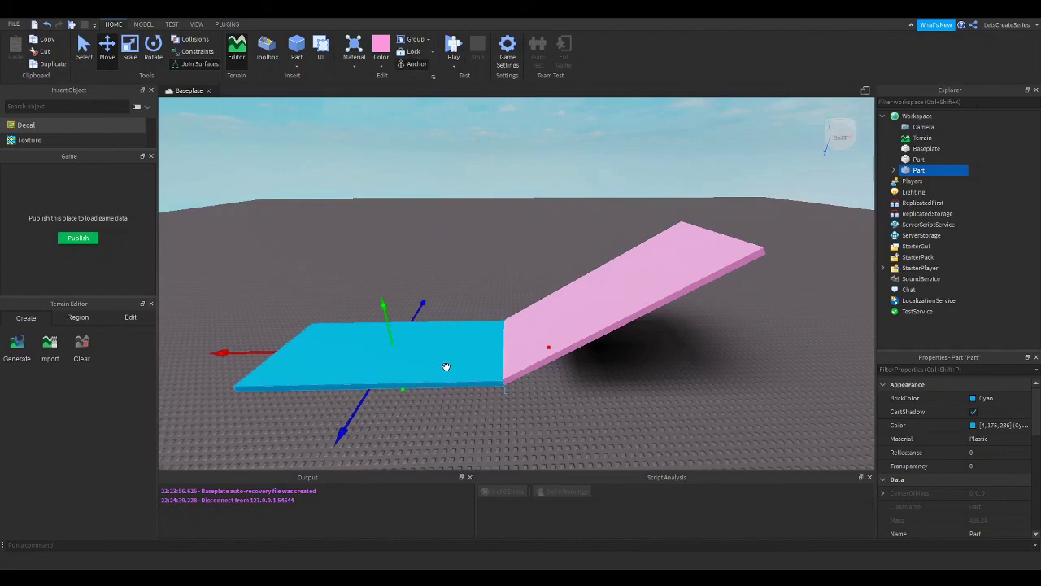
pyautogui.click(474, 272)
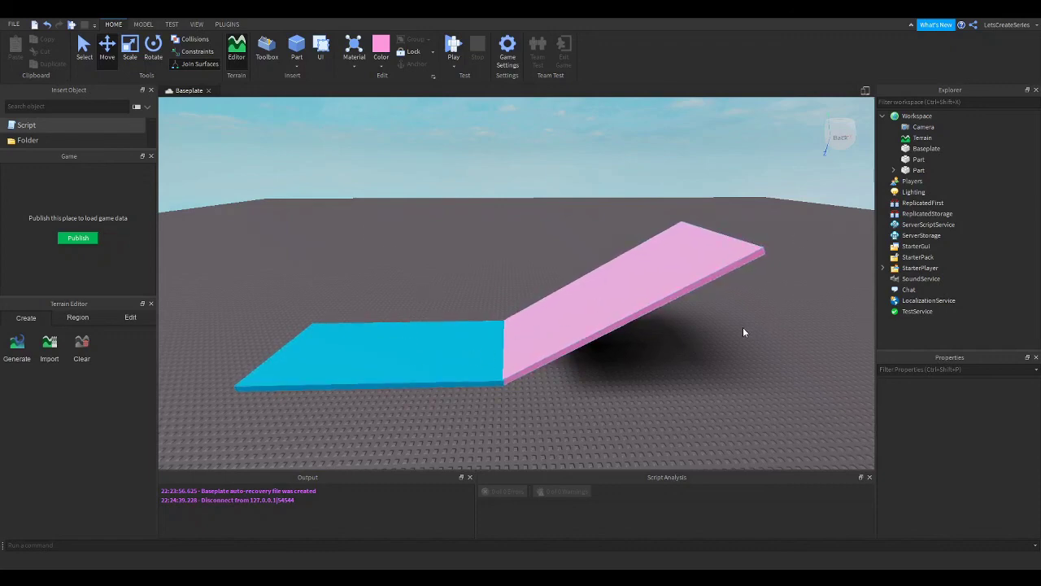
pyautogui.press('d')
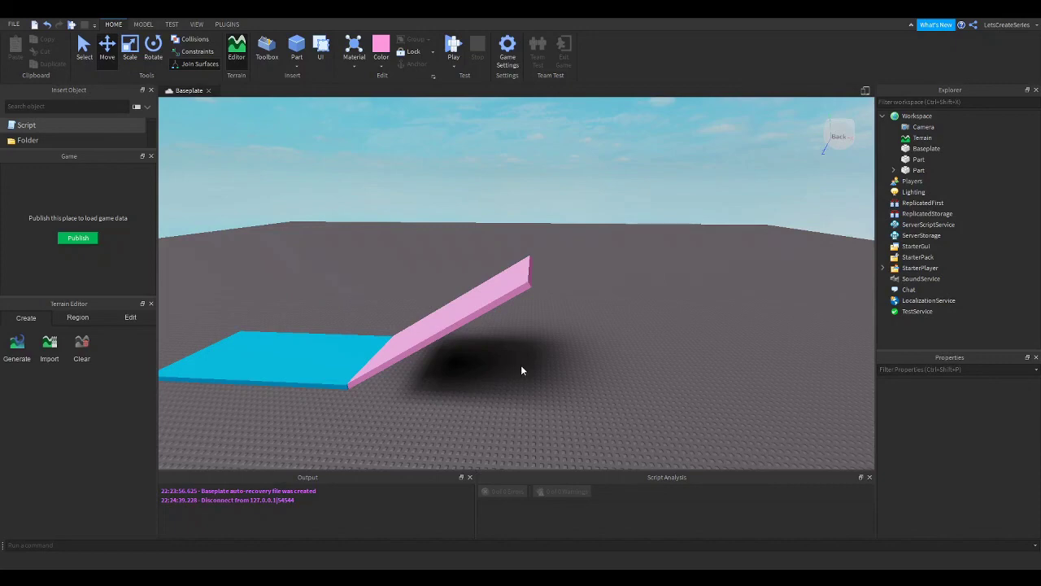
pyautogui.moveTo(519, 355); pyautogui.dragTo(515, 358, button='right')
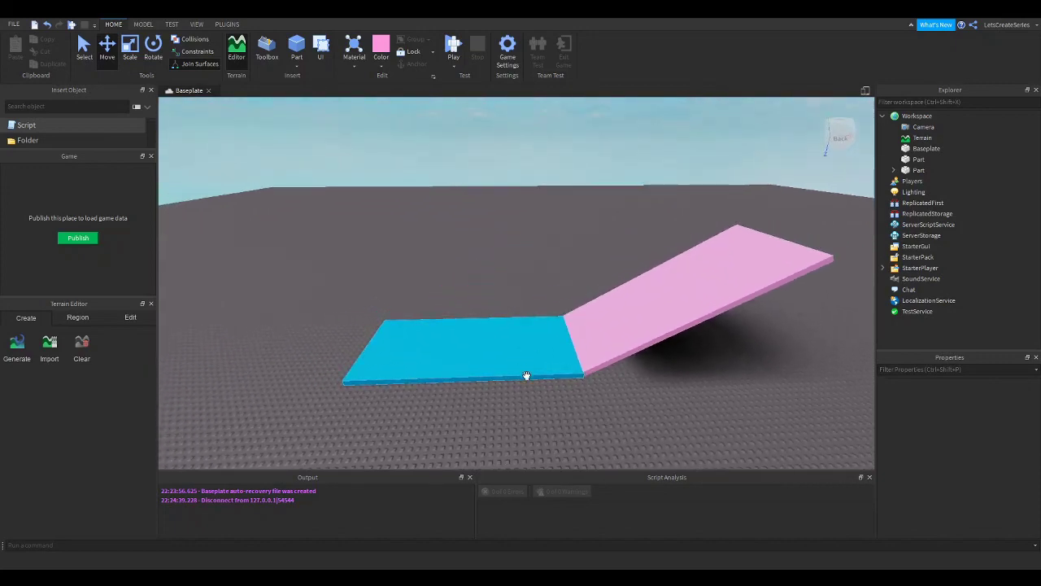
# Duplicate the cyan slab and raise the copy to about the height of the pink ramp's high end.
pyautogui.click(481, 348)
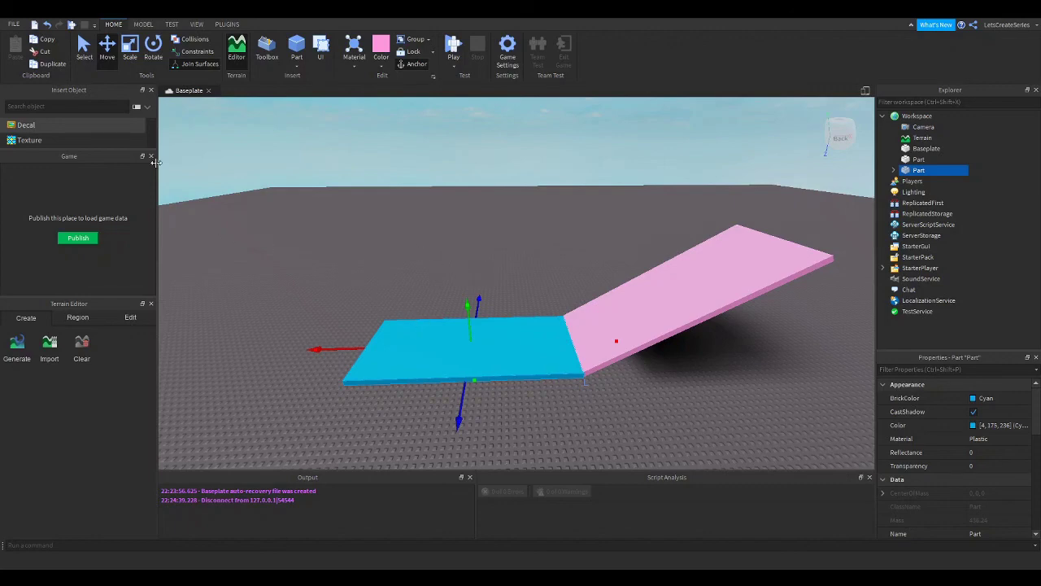
pyautogui.click(52, 65)
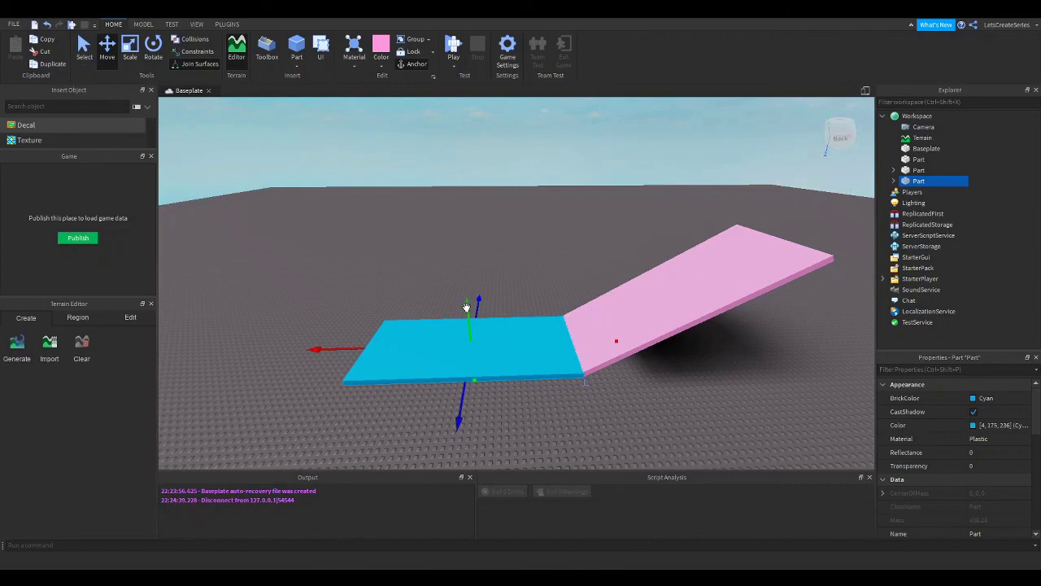
pyautogui.moveTo(466, 306); pyautogui.dragTo(449, 190)
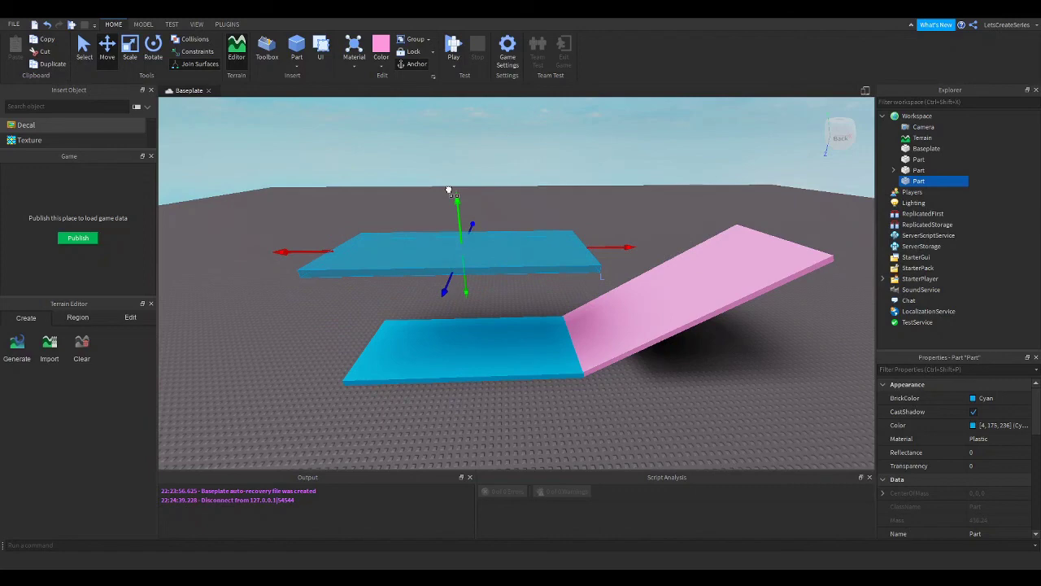
pyautogui.moveTo(449, 190); pyautogui.dragTo(448, 188)
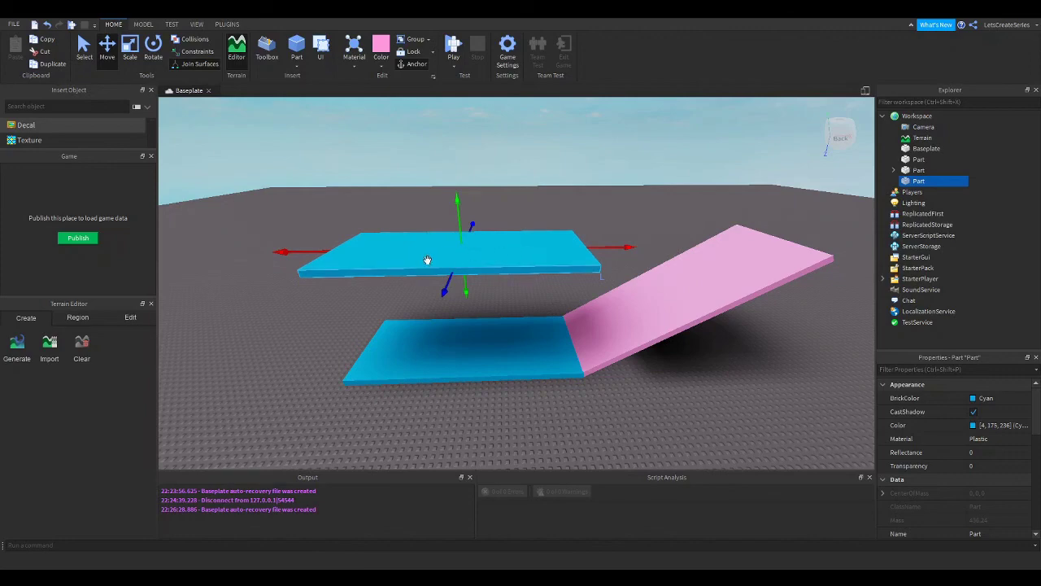
# Slide the raised cyan copy past the pink ramp's high end, leaving a small gap between them and nothing selected.
pyautogui.moveTo(533, 415); pyautogui.dragTo(535, 420, button='right')
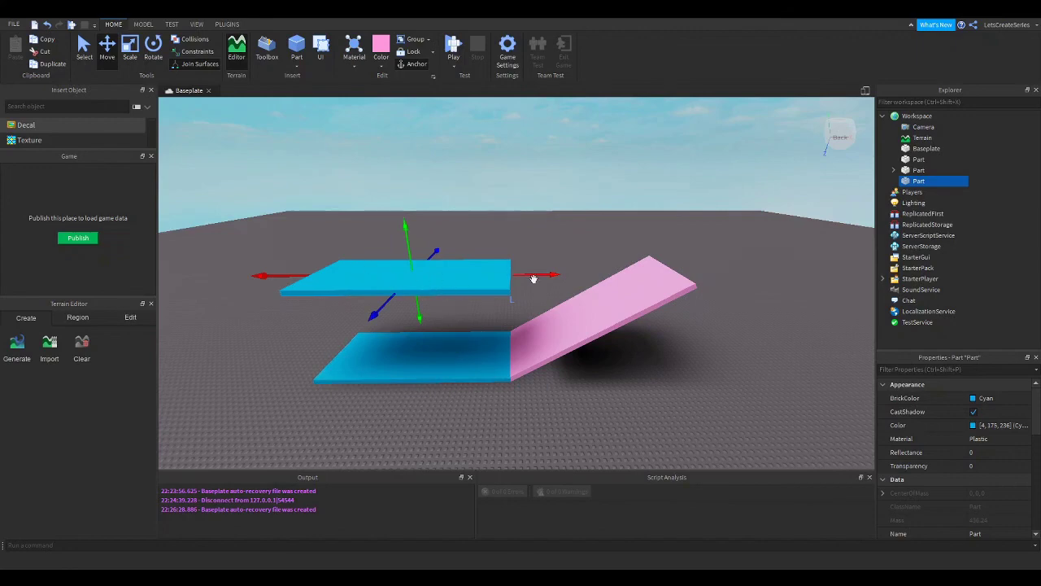
pyautogui.moveTo(534, 278); pyautogui.dragTo(779, 266)
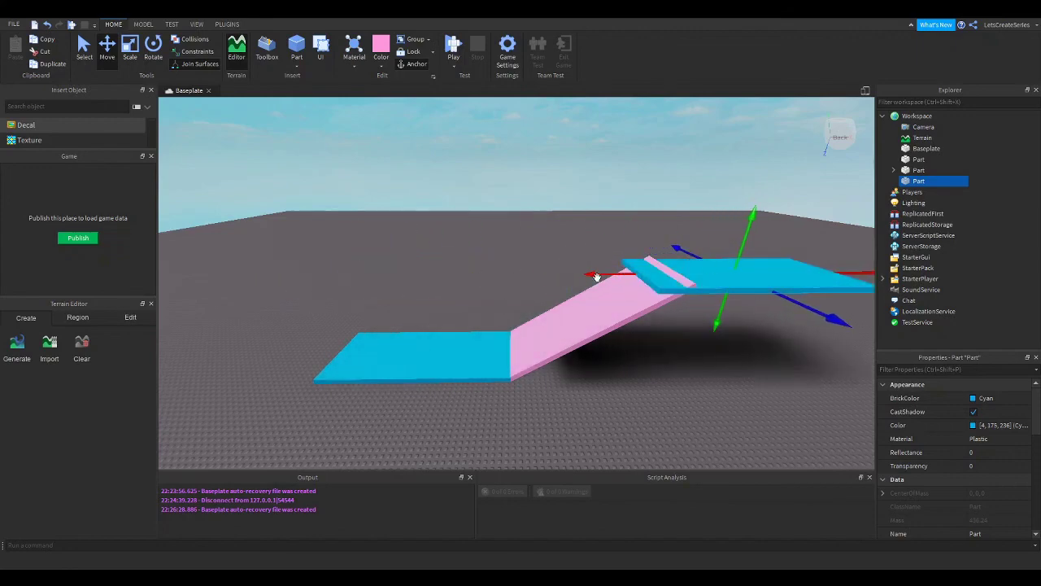
pyautogui.moveTo(596, 277); pyautogui.dragTo(671, 267)
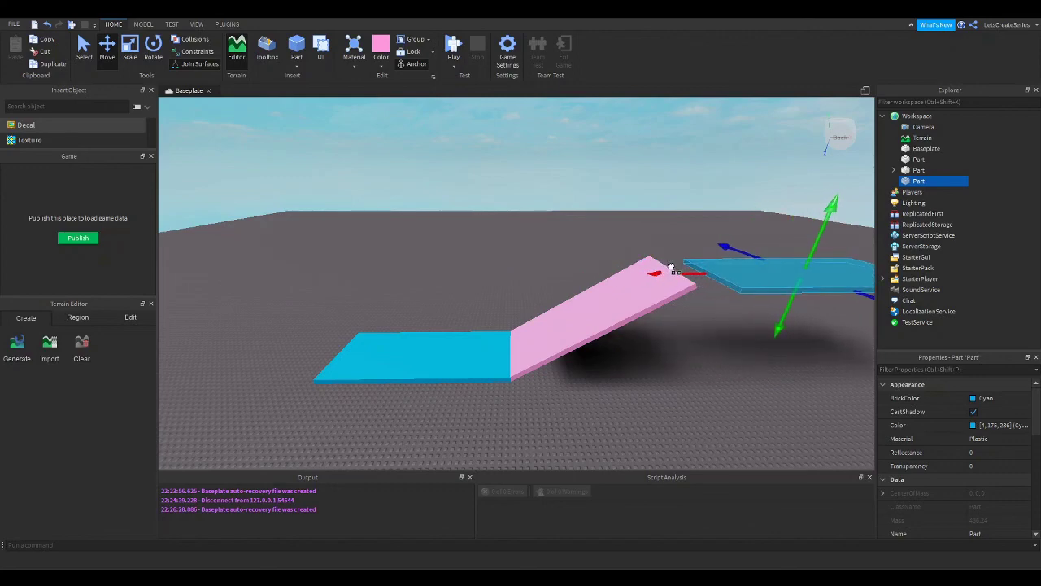
pyautogui.moveTo(750, 376); pyautogui.dragTo(750, 380, button='right')
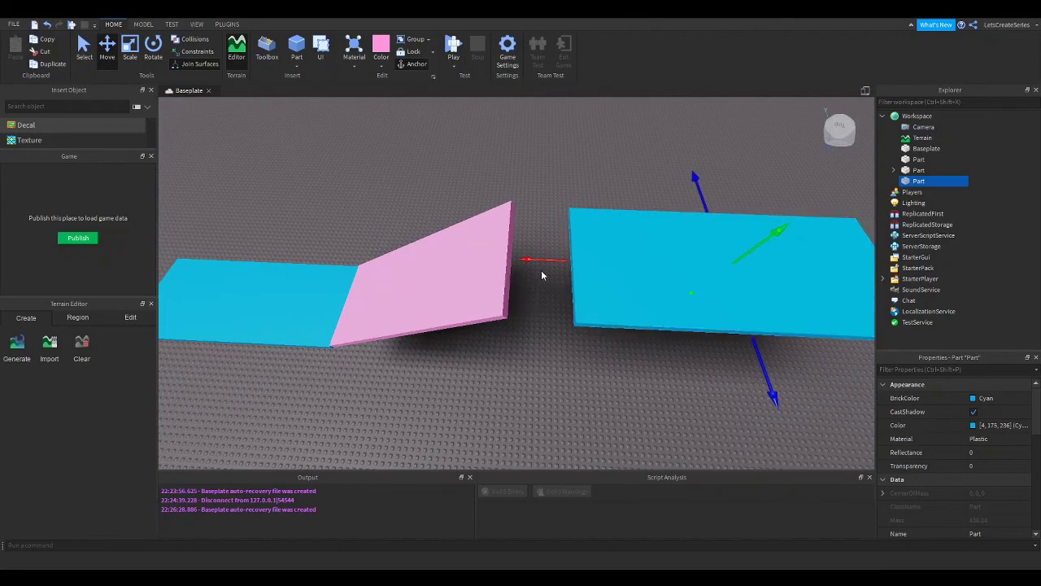
pyautogui.moveTo(540, 312); pyautogui.dragTo(539, 318, button='right')
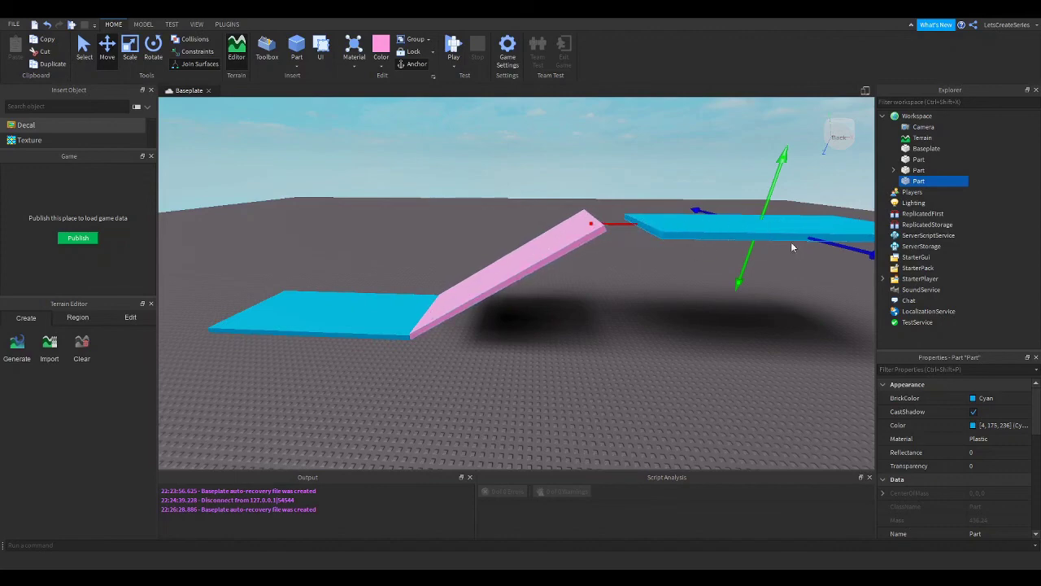
pyautogui.click(635, 272)
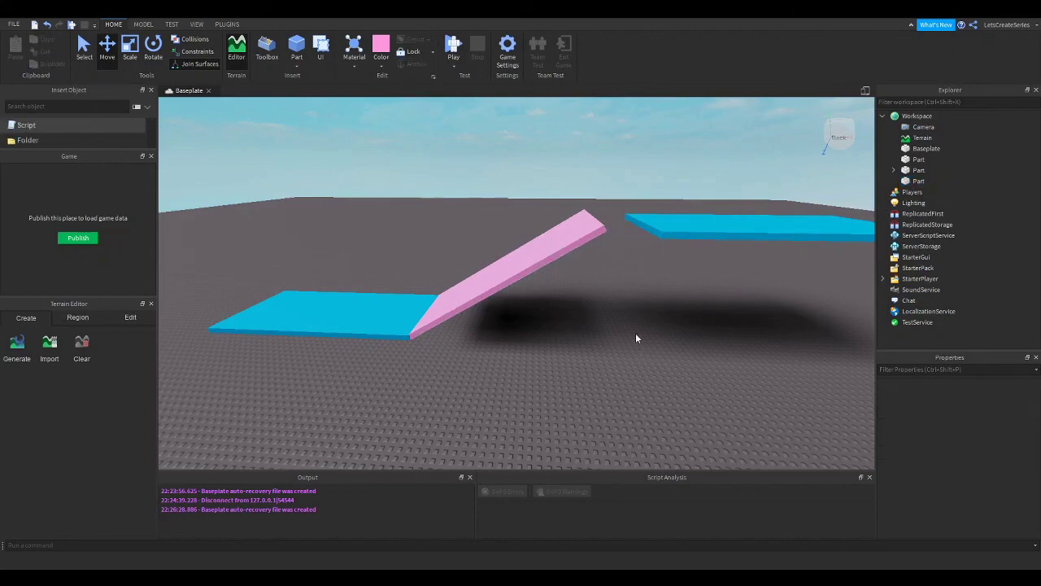
# Playtest the place by walking the character from the low cyan slab up the pink ramp to the gap, and stop the test.
pyautogui.click(454, 57)
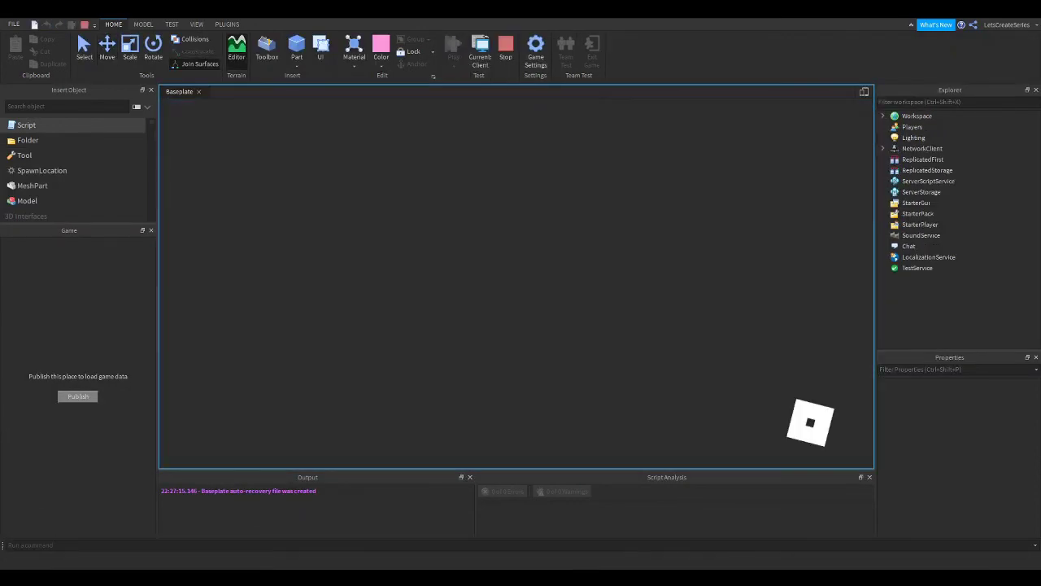
pyautogui.press('w')
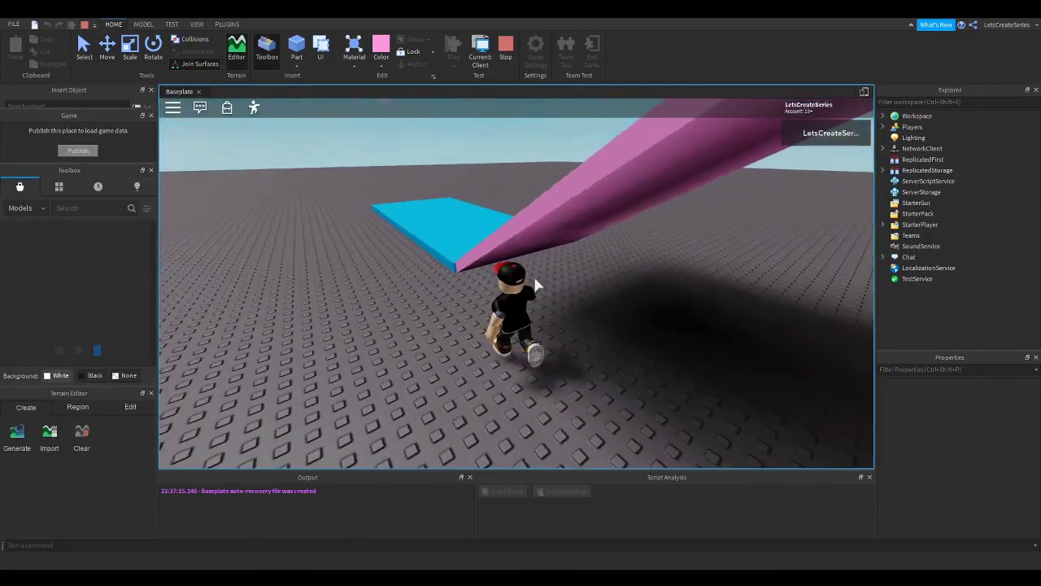
pyautogui.press('space')
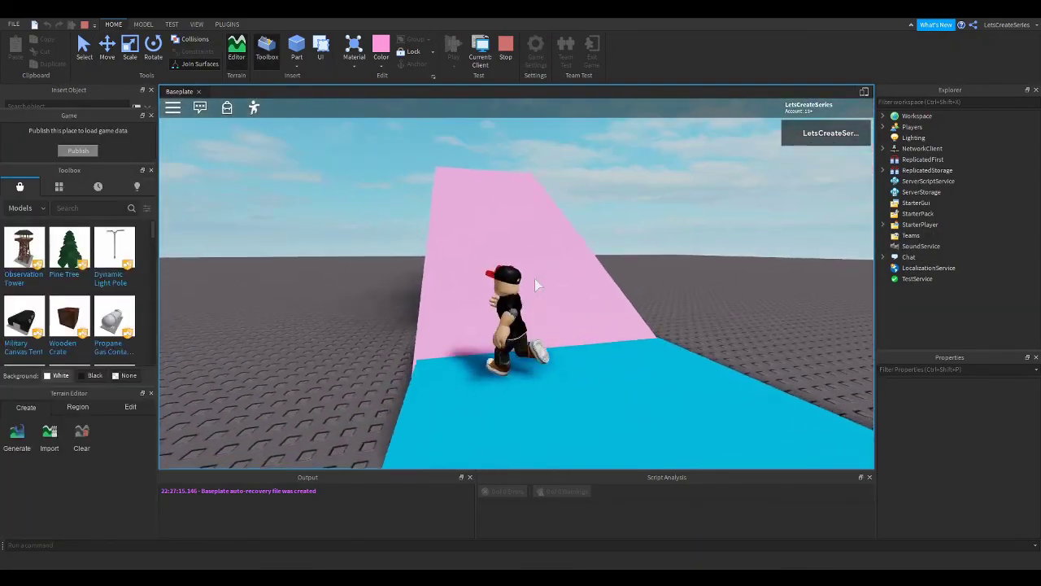
pyautogui.press('w')
pyautogui.press('d')
pyautogui.moveTo(534, 285); pyautogui.dragTo(535, 285, button='right')
pyautogui.press('w')
pyautogui.press('w')
pyautogui.press('w')
pyautogui.press('w')
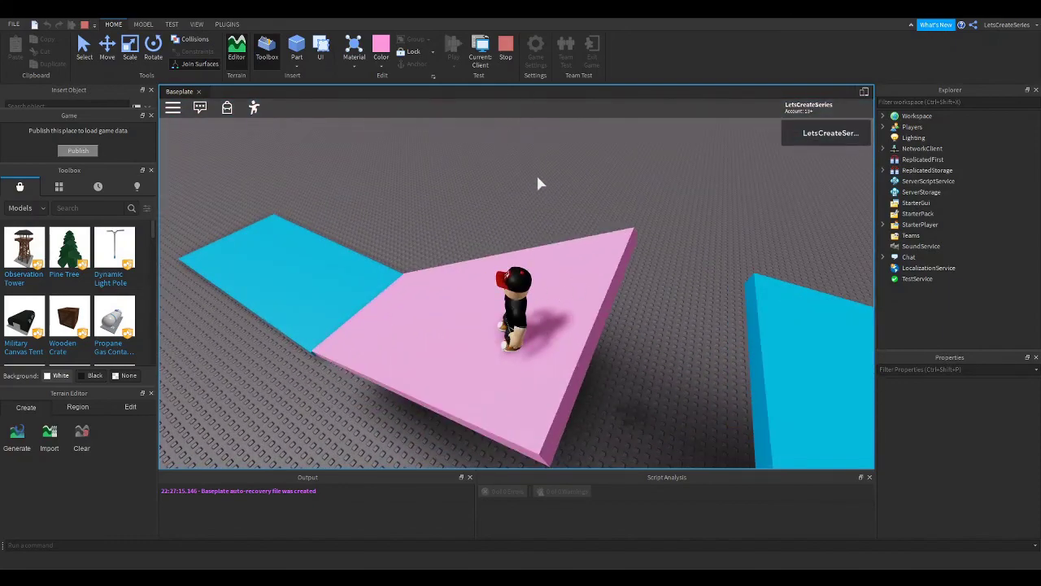
pyautogui.click(506, 44)
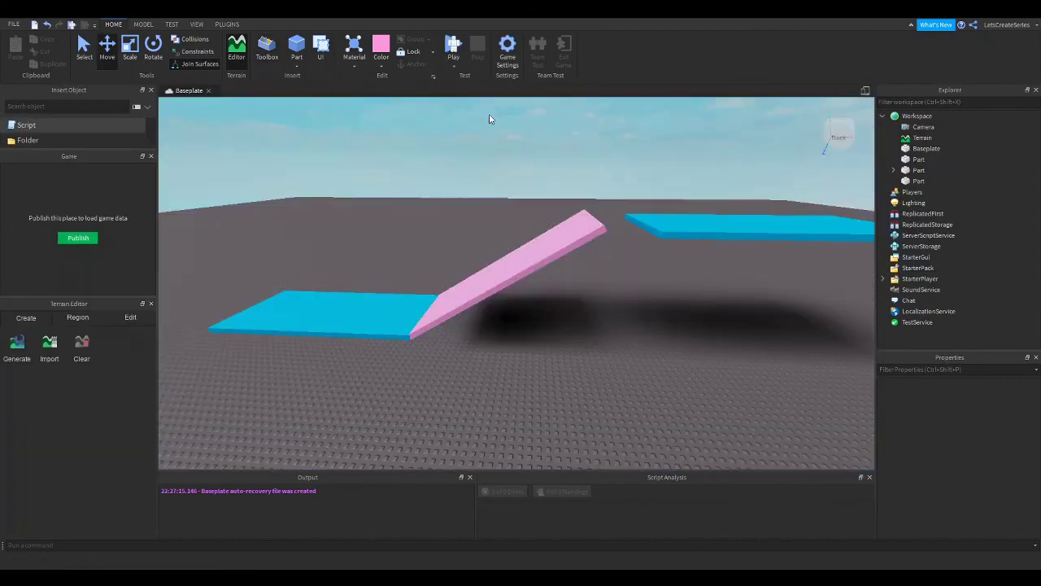
# Shift the raised cyan slab slightly farther from the pink ramp and undo that move.
pyautogui.click(672, 227)
pyautogui.scroll(5, 622, 288)
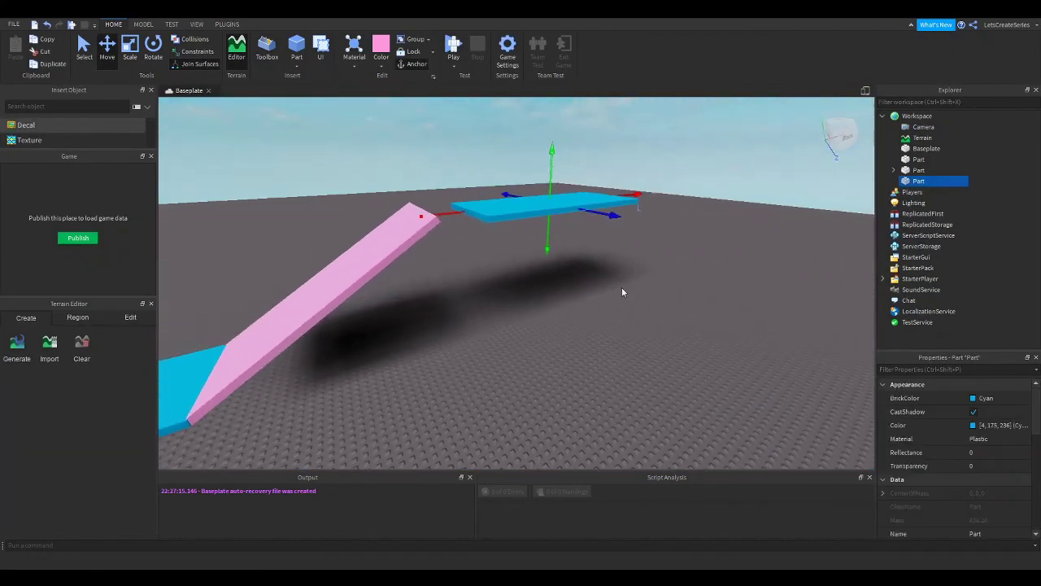
pyautogui.scroll(-3, 622, 292)
pyautogui.moveTo(622, 293); pyautogui.dragTo(621, 292, button='right')
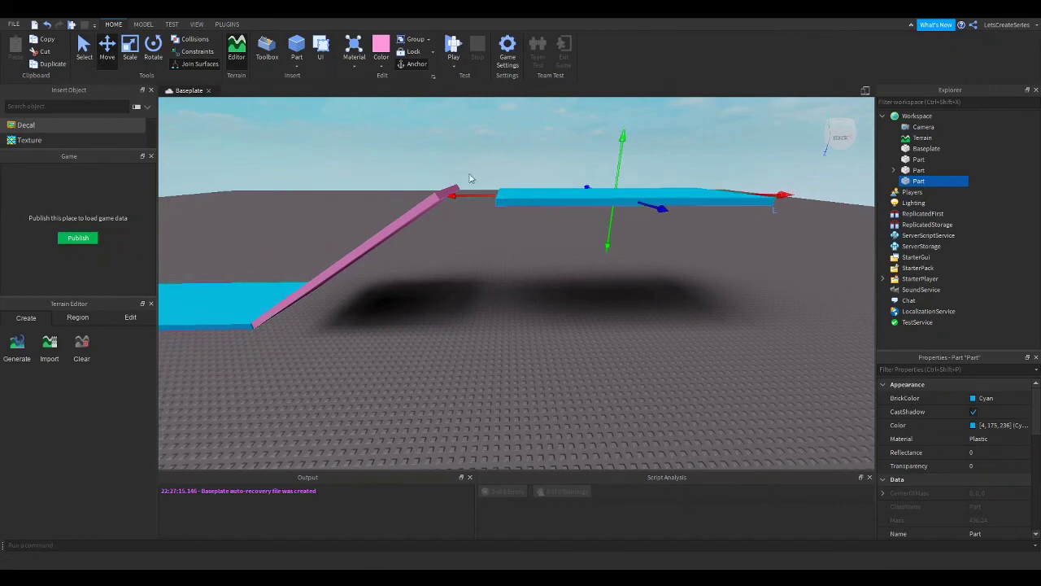
pyautogui.moveTo(467, 196)
pyautogui.mouseDown()
pyautogui.moveTo(447, 199)
pyautogui.moveTo(478, 199)
pyautogui.mouseUp()
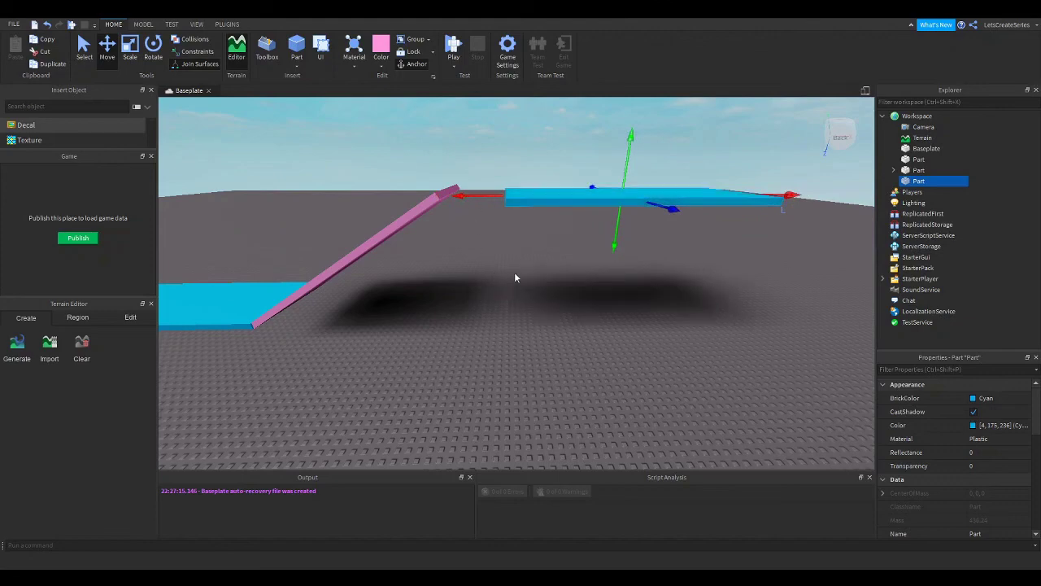
pyautogui.hotkey('ctrl', 'z')
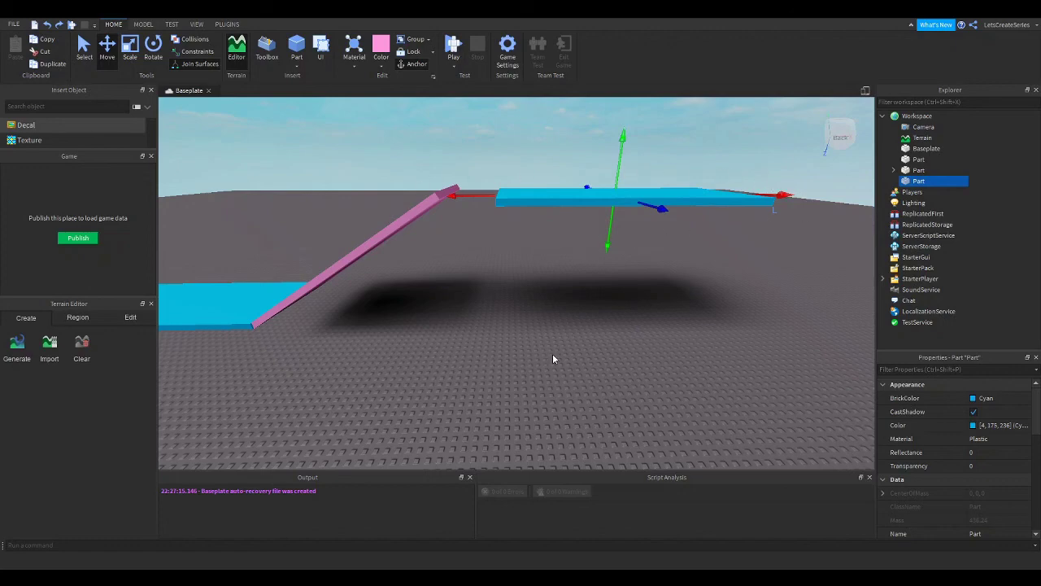
# Playtest the place again, looking around the character on the baseplate beside the pink ramp, and stop the test.
pyautogui.press('a')
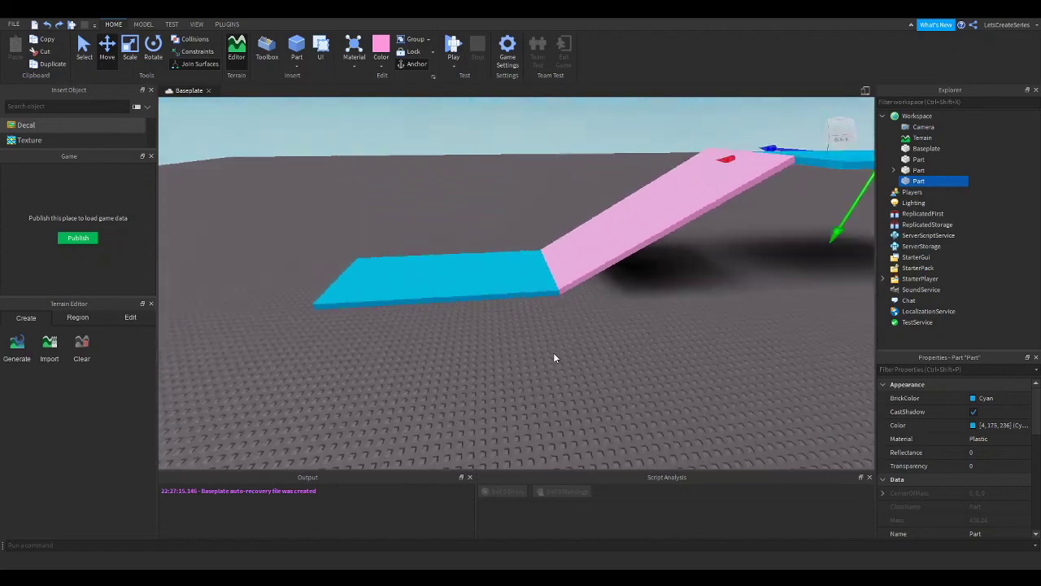
pyautogui.press('s')
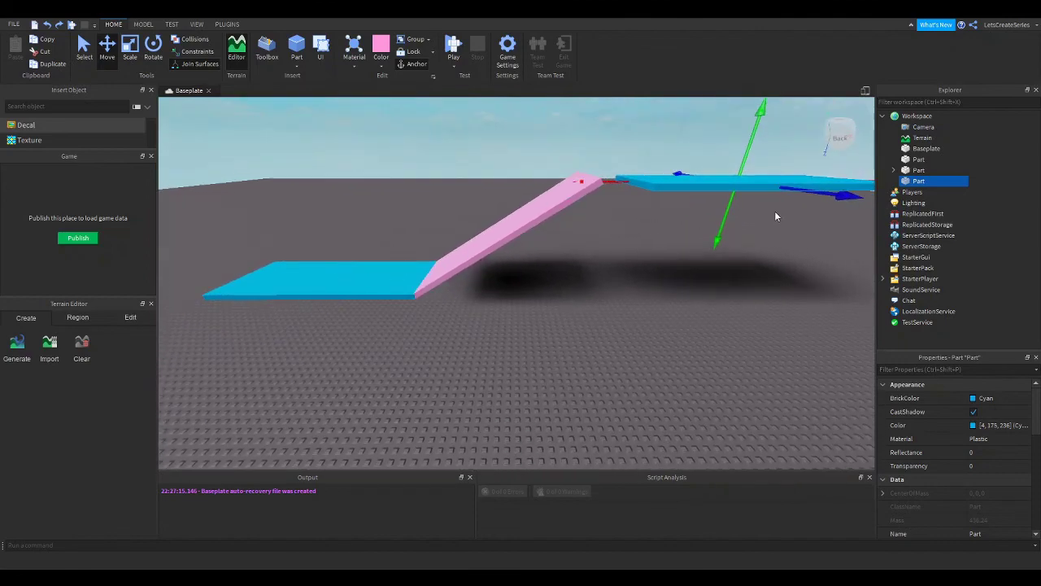
pyautogui.press('a')
pyautogui.moveTo(614, 347); pyautogui.dragTo(615, 347, button='right')
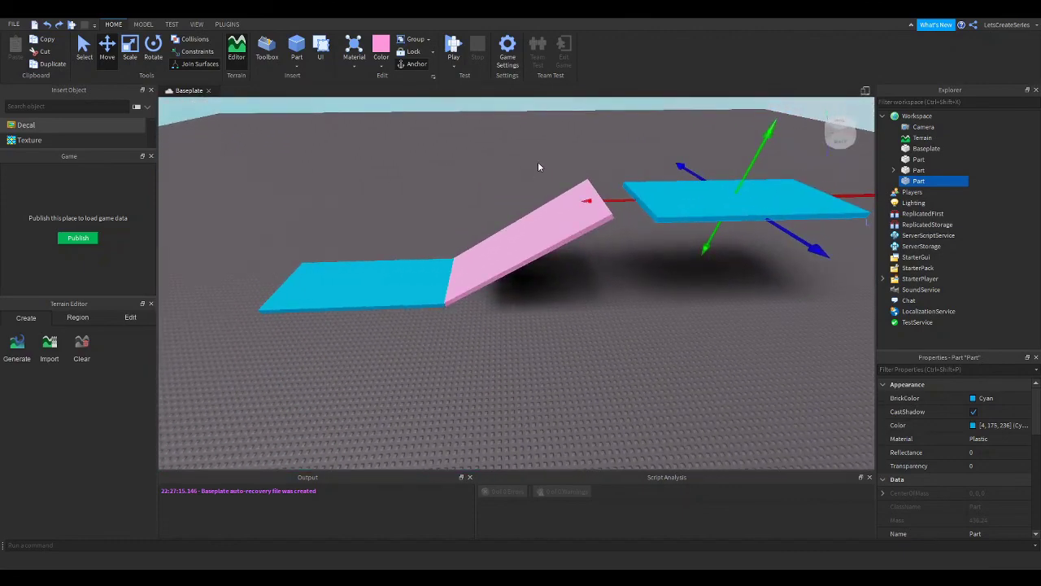
pyautogui.click(454, 49)
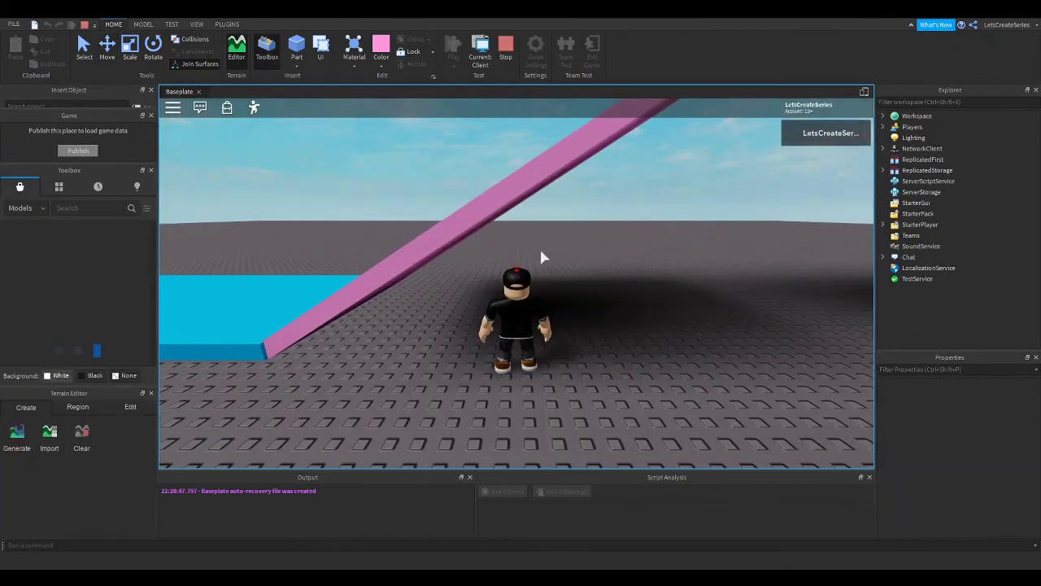
pyautogui.moveTo(544, 257); pyautogui.dragTo(553, 258, button='right')
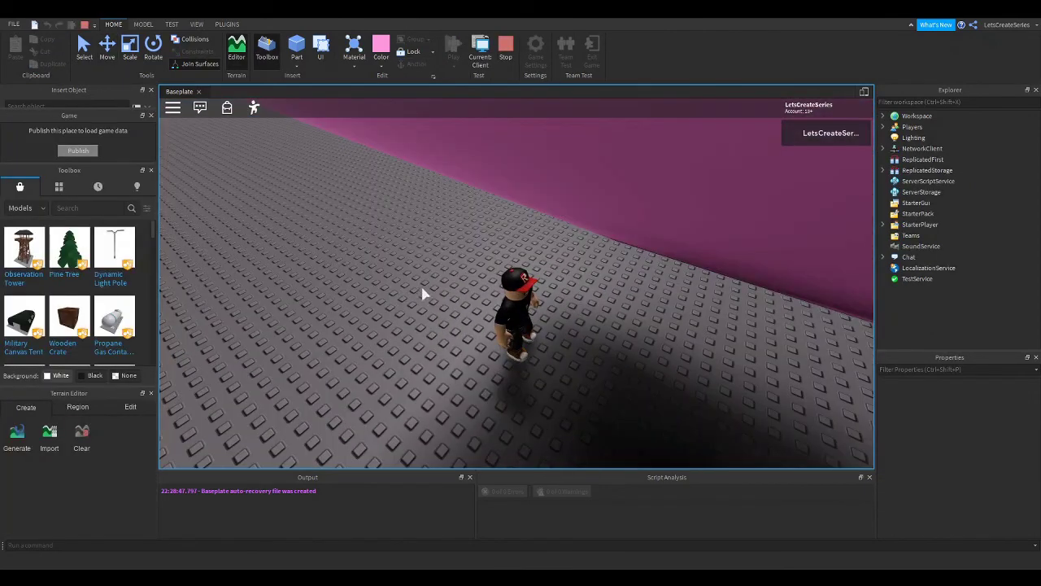
pyautogui.press('w')
pyautogui.moveTo(424, 317); pyautogui.dragTo(486, 303, button='right')
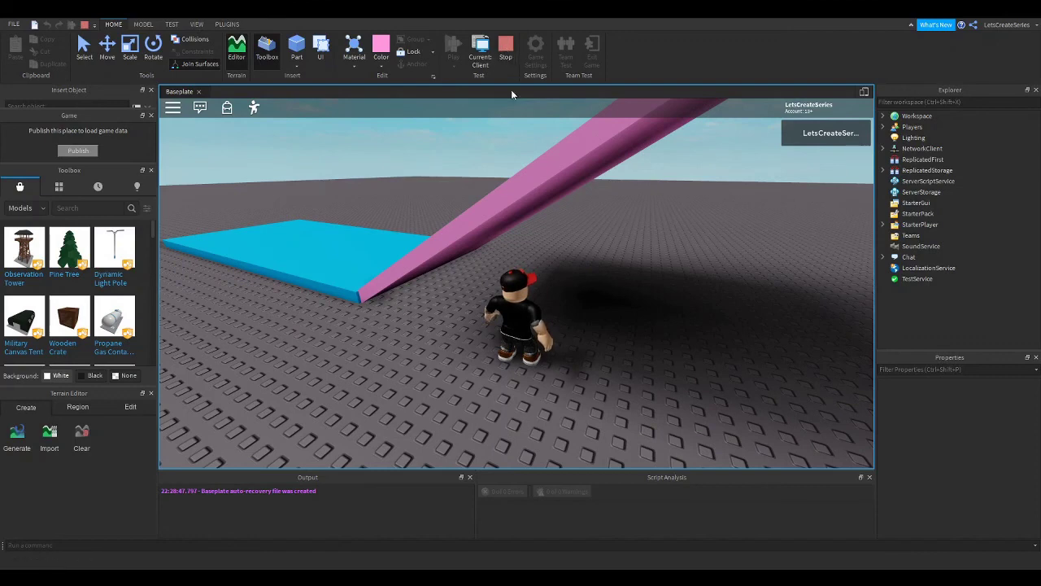
pyautogui.click(506, 52)
pyautogui.hotkey('shift', 'F5')
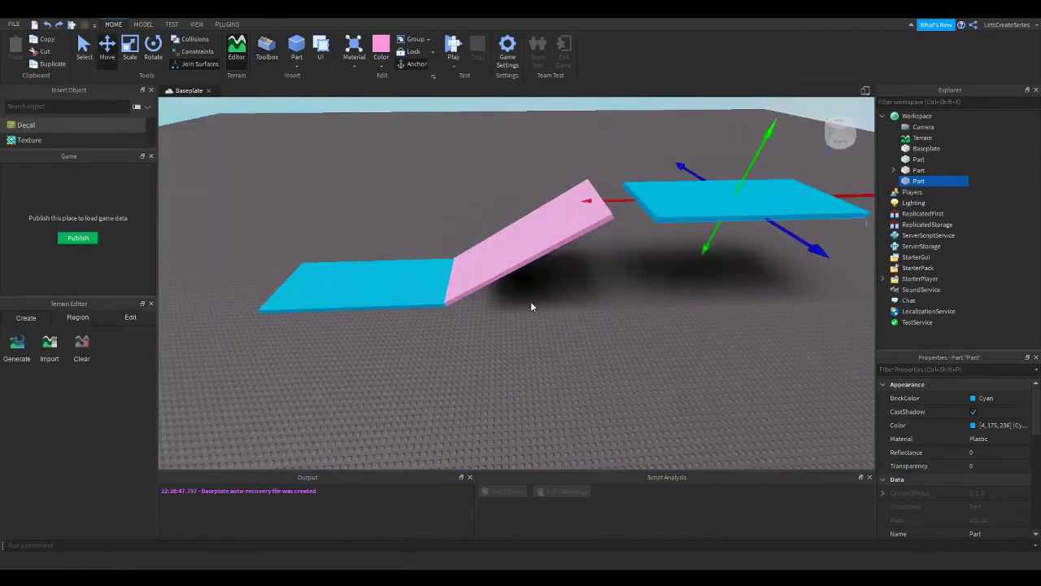
pyautogui.press('w')
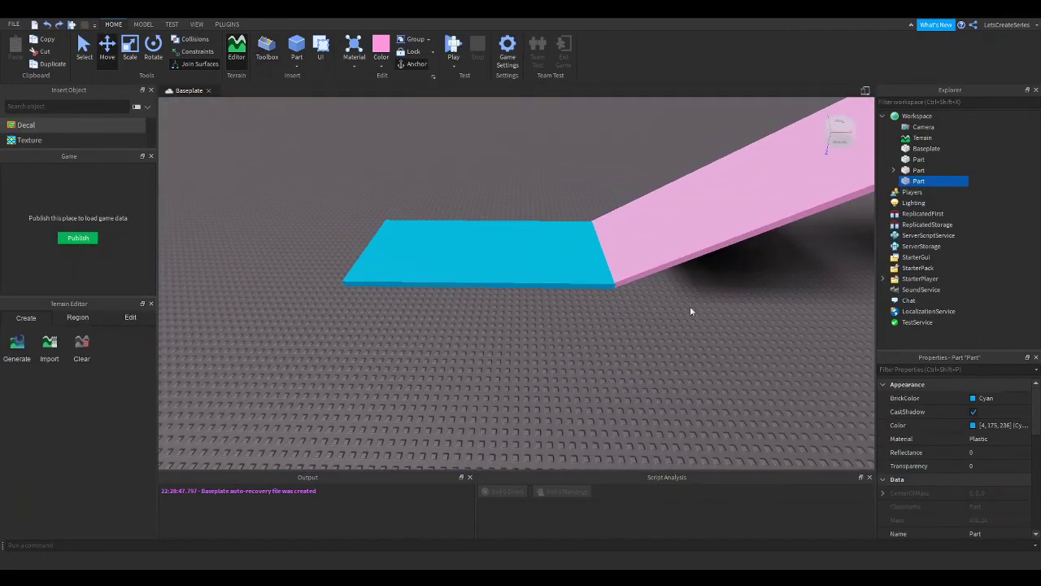
# Insert a SpawnLocation into the low cyan slab's part and place it on top of the slab near the middle.
pyautogui.moveTo(916, 182)
pyautogui.click(496, 260)
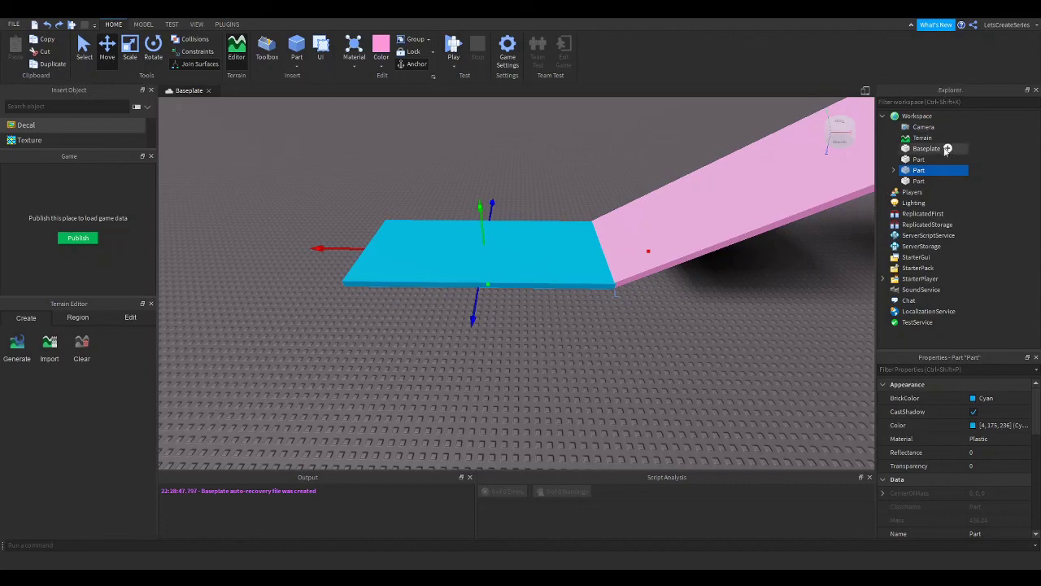
pyautogui.moveTo(917, 170)
pyautogui.mouseDown()
pyautogui.moveTo(910, 187)
pyautogui.moveTo(931, 170)
pyautogui.mouseUp()
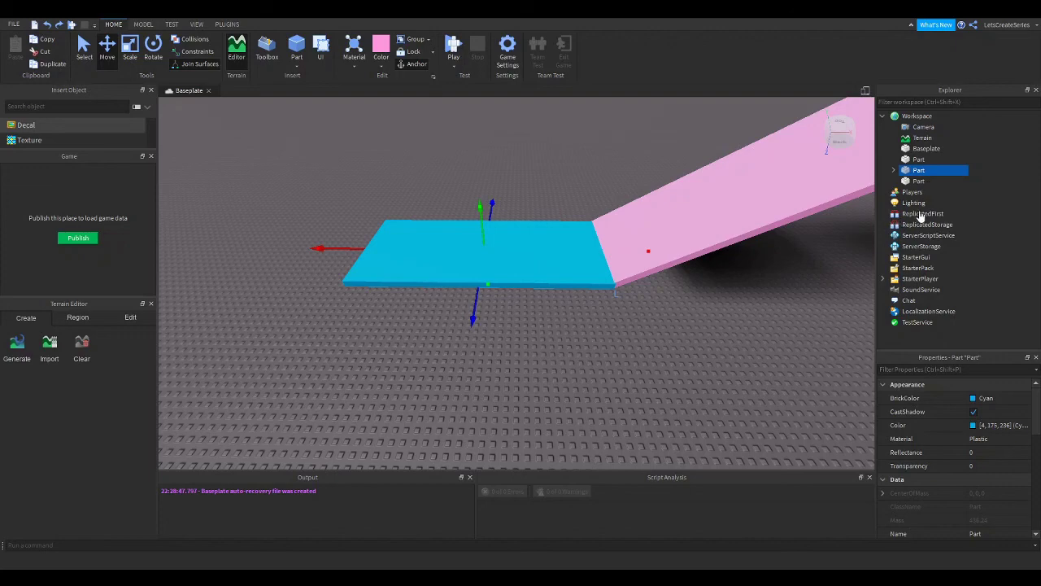
pyautogui.hotkey('ctrl', 'v')
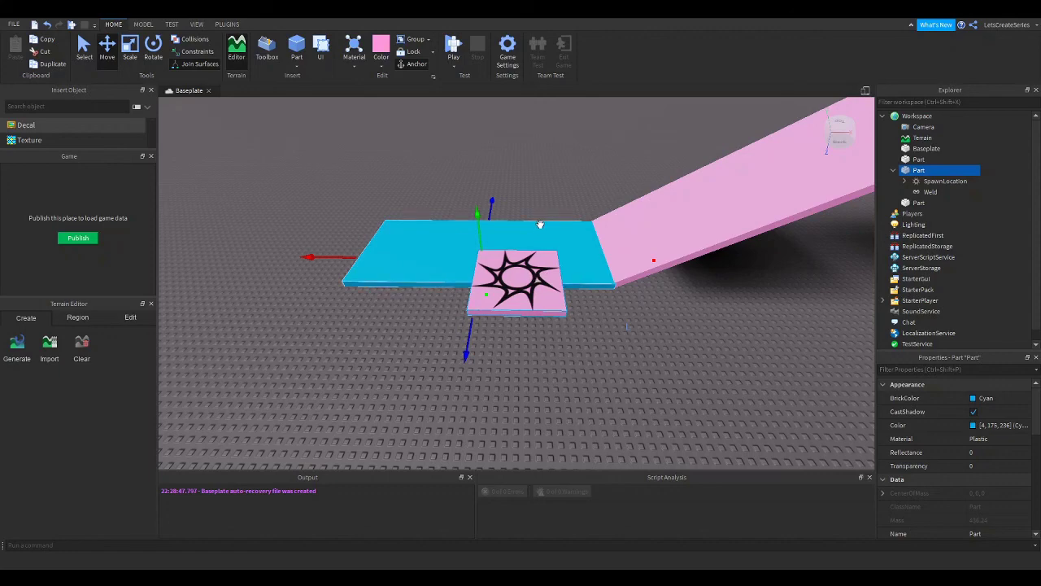
pyautogui.click(517, 279)
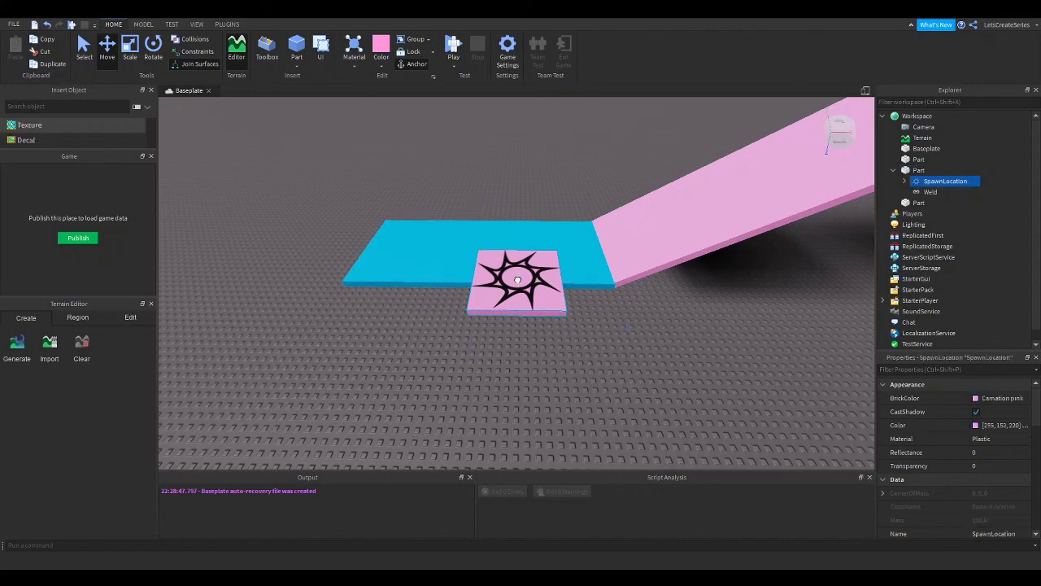
pyautogui.moveTo(517, 279); pyautogui.dragTo(480, 245)
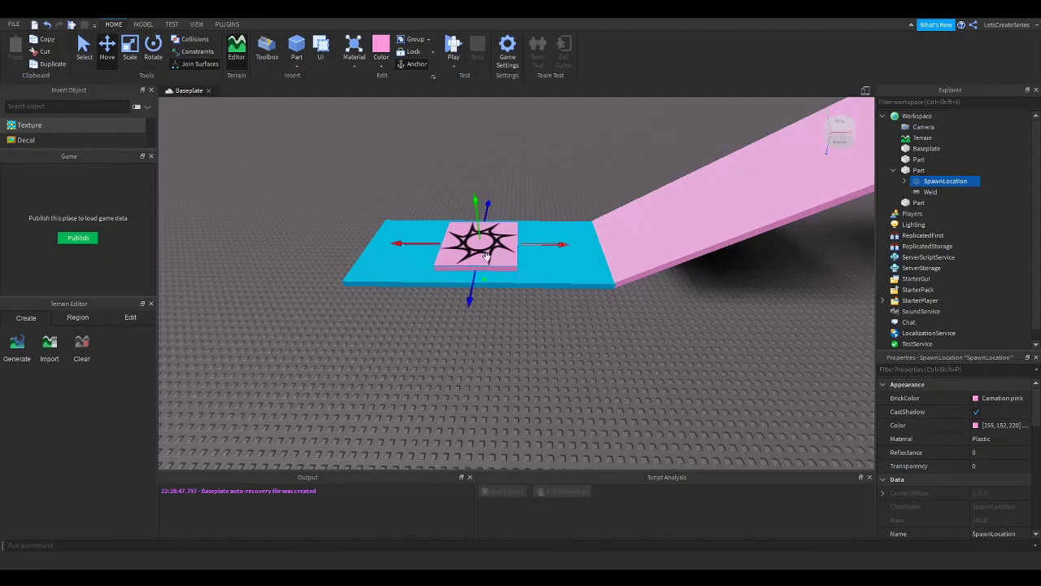
# Scale the spawn pad down to a small square and move it to the slab's end away from the pink ramp, leaving nothing selected.
pyautogui.click(130, 52)
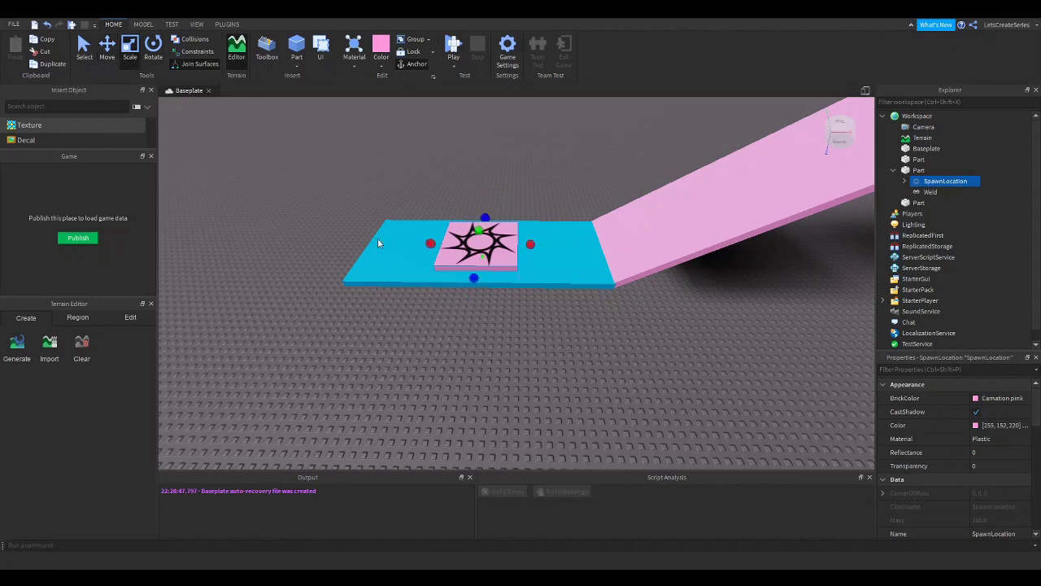
pyautogui.moveTo(431, 243); pyautogui.dragTo(462, 254)
pyautogui.moveTo(497, 217); pyautogui.dragTo(495, 233)
pyautogui.moveTo(492, 271); pyautogui.dragTo(415, 248)
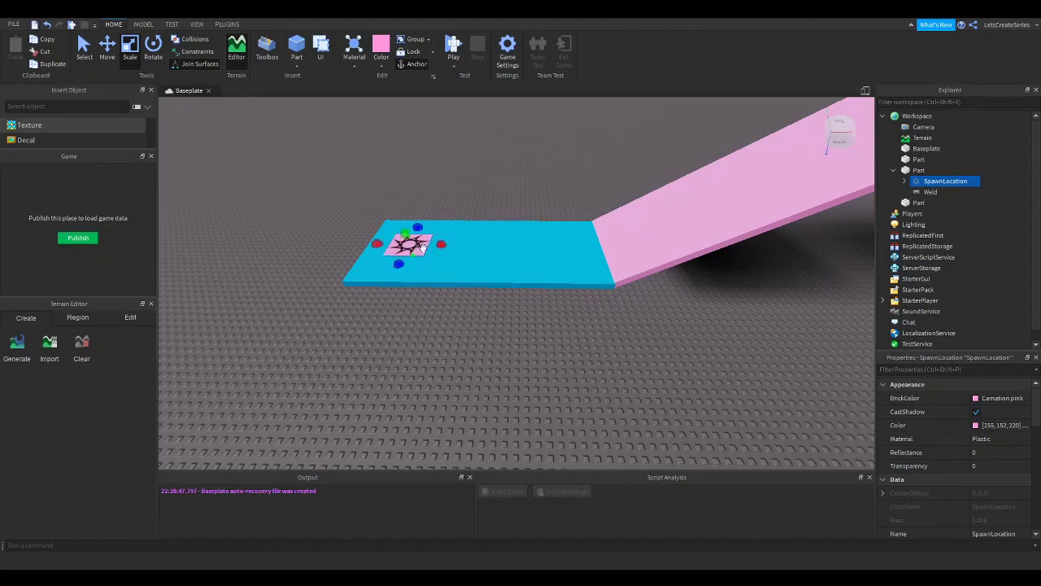
pyautogui.click(459, 365)
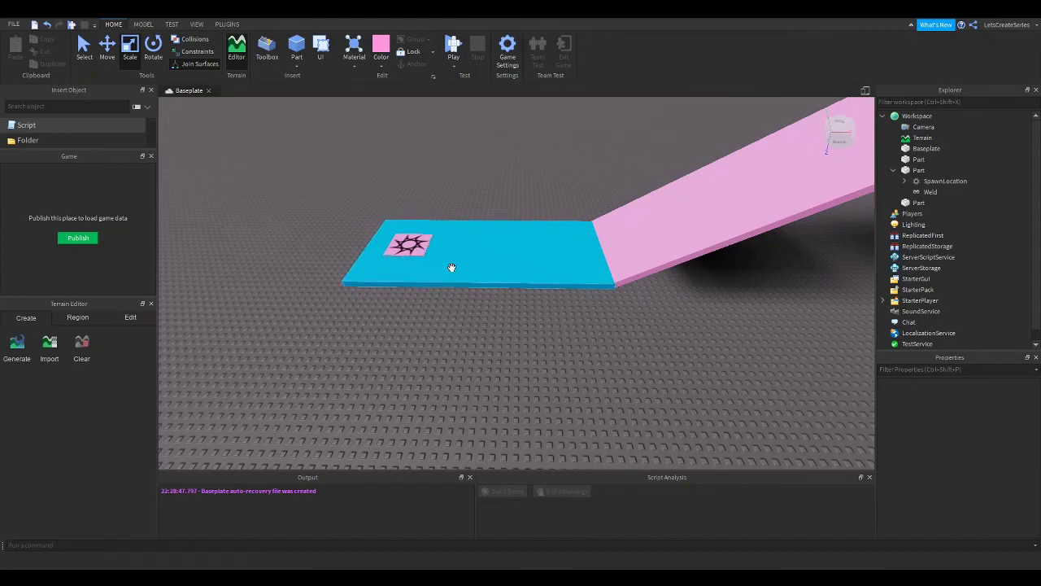
# Playtest from the spawn pad, walking up the pink ramp and jumping the gap to the raised cyan slab's far end.
pyautogui.click(453, 49)
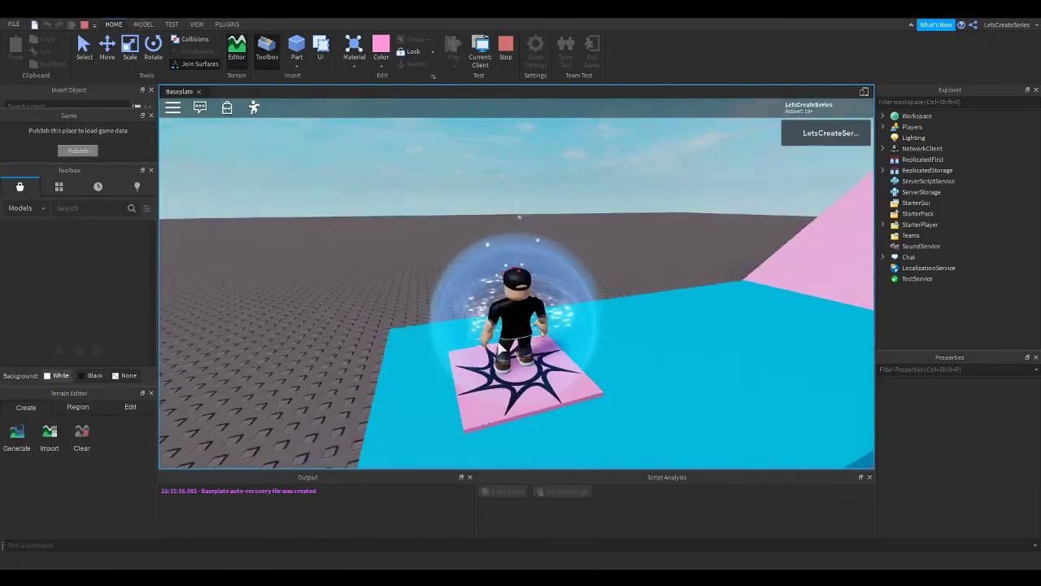
pyautogui.moveTo(501, 348); pyautogui.dragTo(501, 348, button='right')
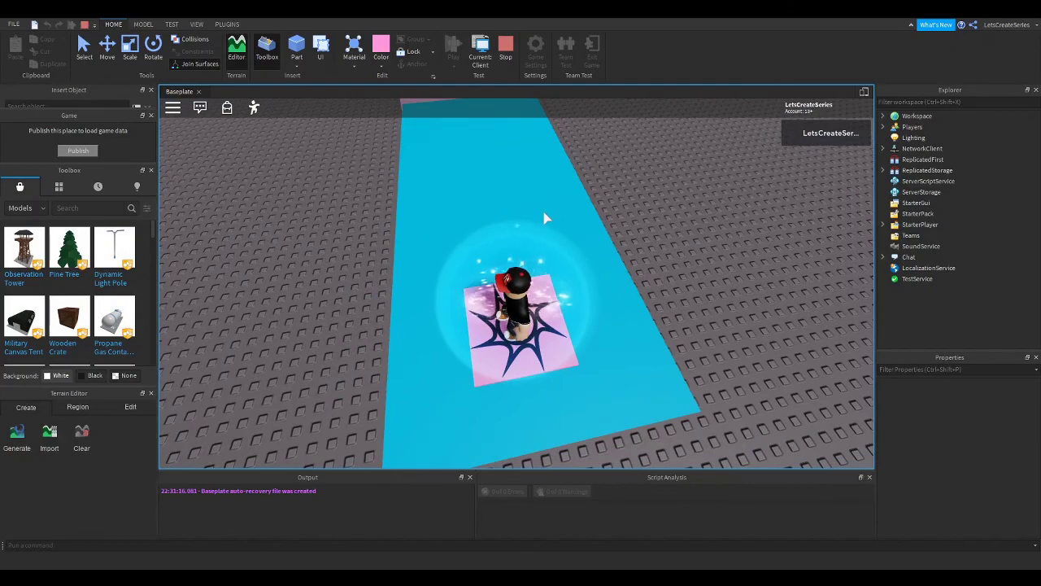
pyautogui.moveTo(551, 221); pyautogui.dragTo(560, 239, button='right')
pyautogui.press('w')
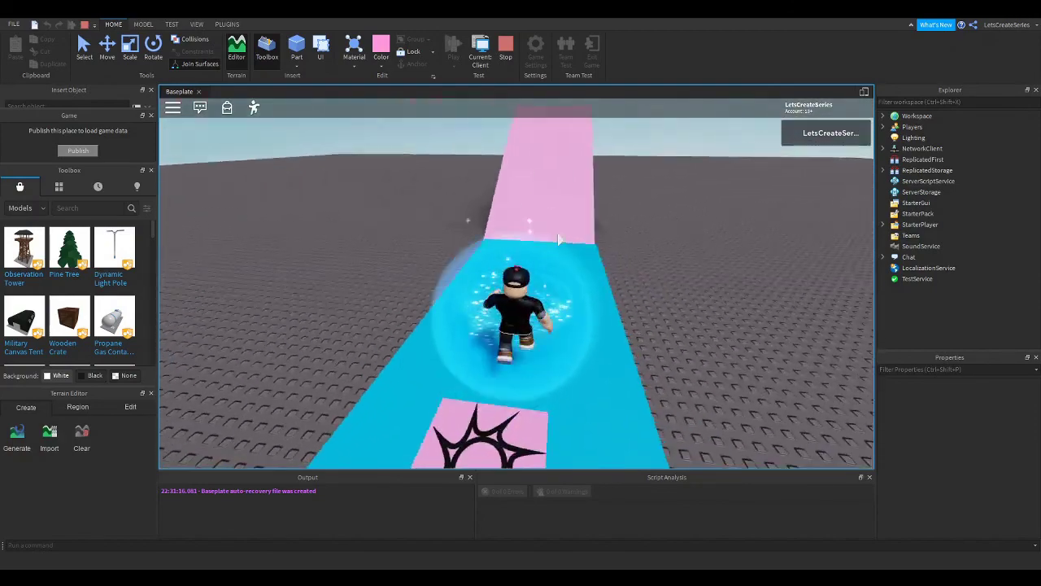
pyautogui.press('s')
pyautogui.press('w')
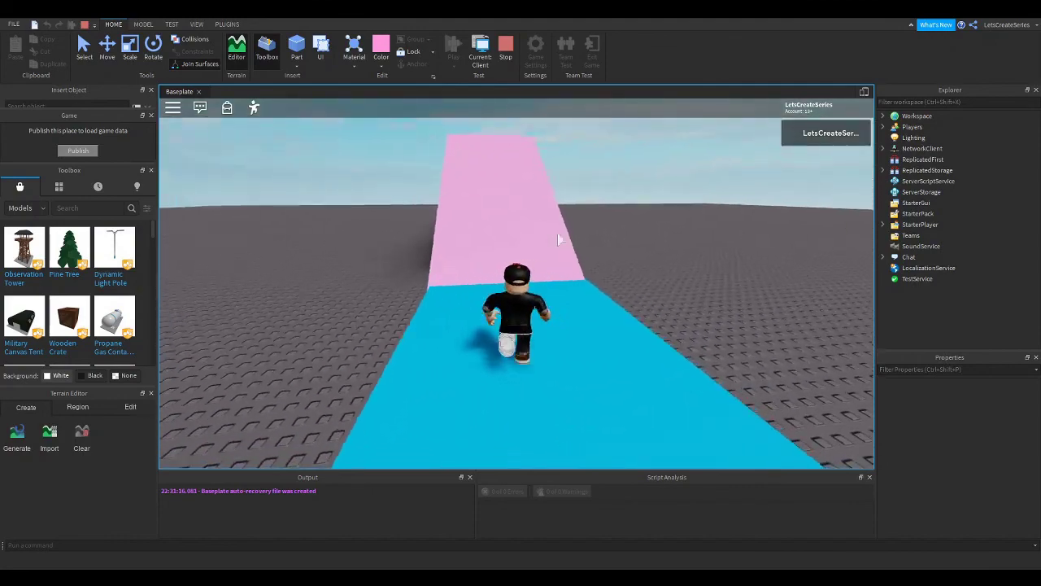
pyautogui.press('w')
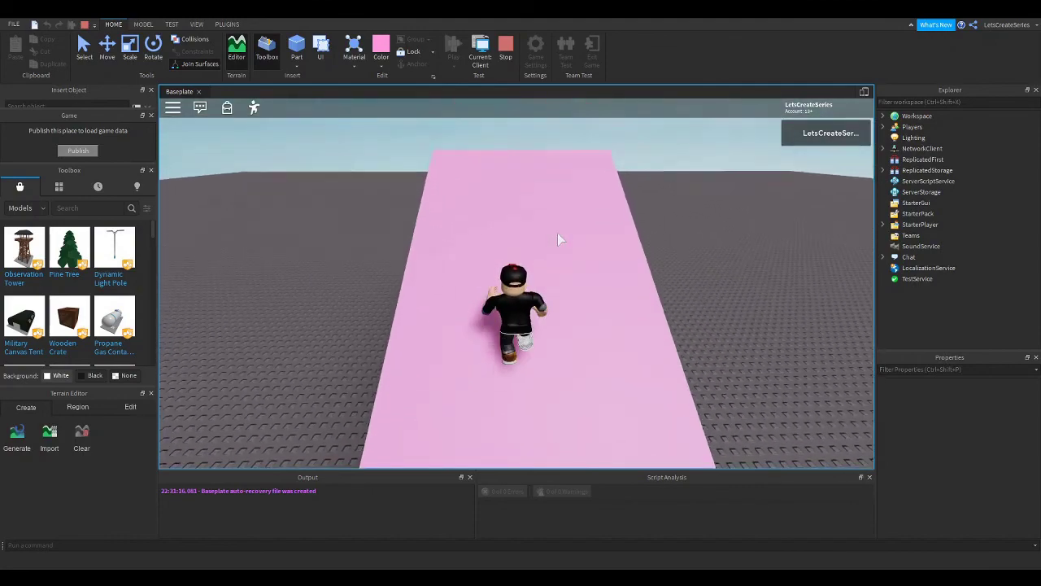
pyautogui.press('w')
pyautogui.press('space')
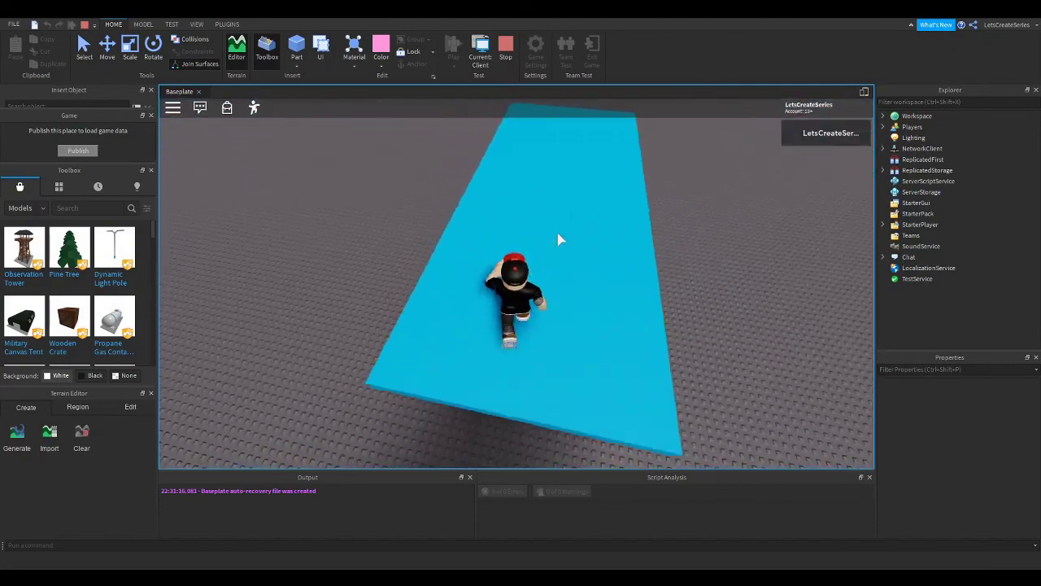
pyautogui.press('space')
pyautogui.press('w')
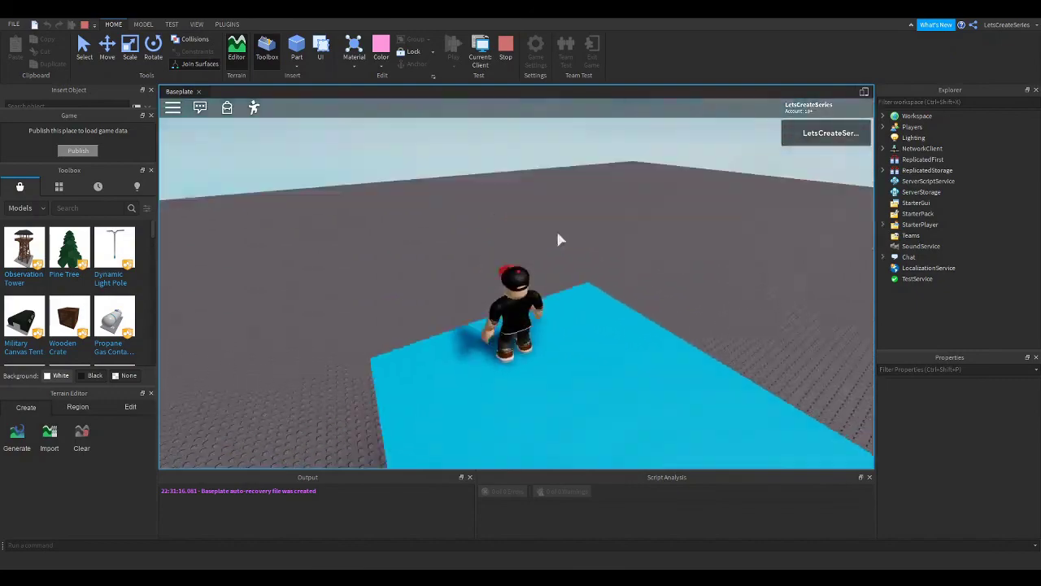
# Run the character back to the gap, jump back and forth between the raised cyan slab and the pink ramp, and stop the test.
pyautogui.press('w')
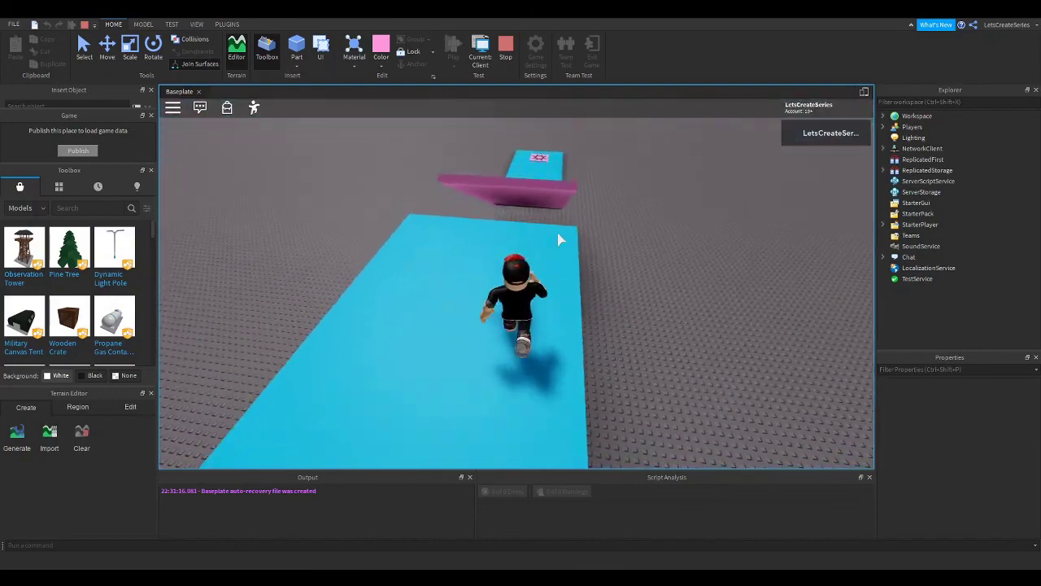
pyautogui.press('w')
pyautogui.press('space')
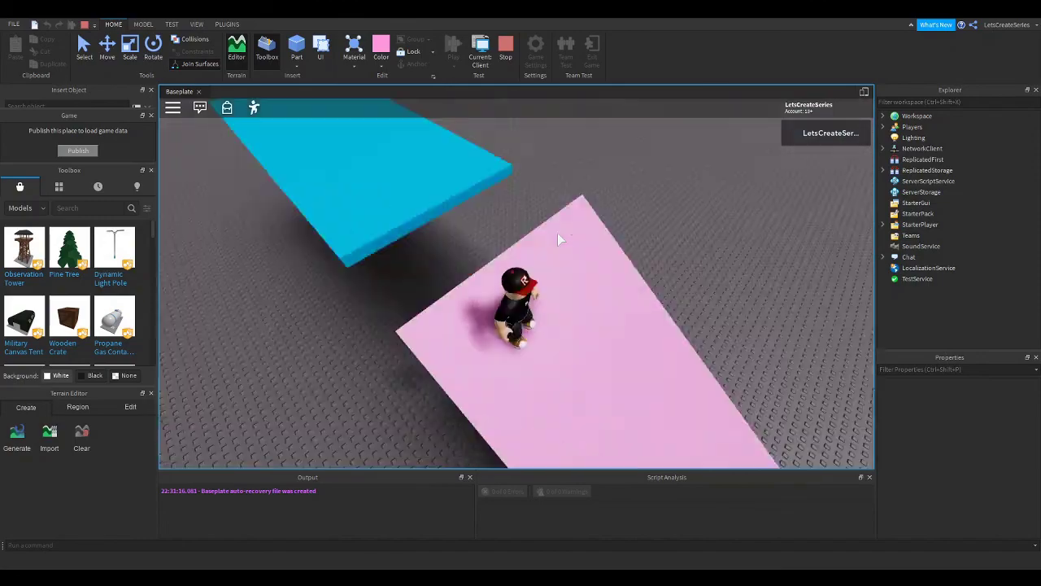
pyautogui.press('w')
pyautogui.press('space')
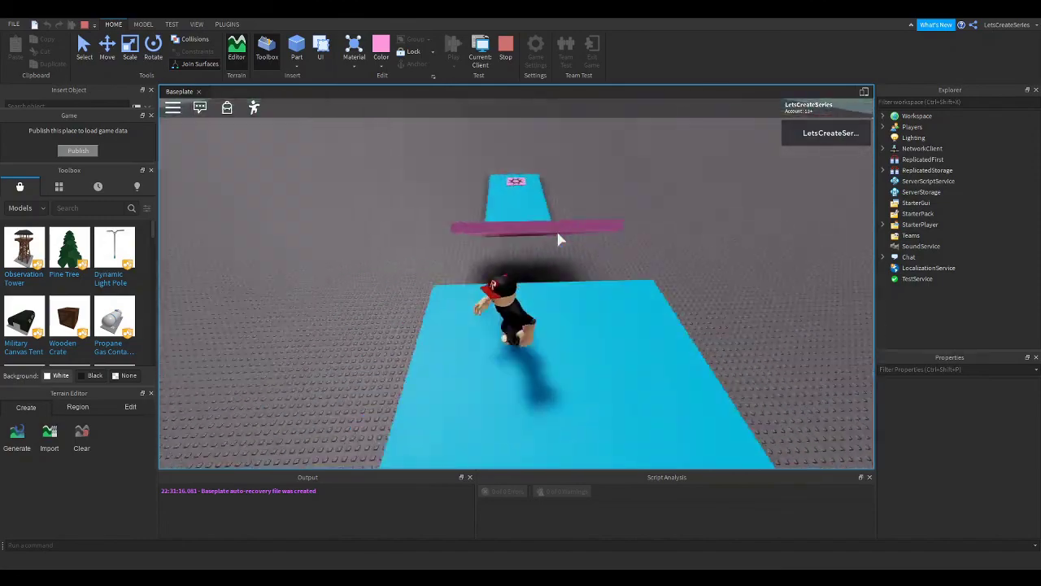
pyautogui.press('w')
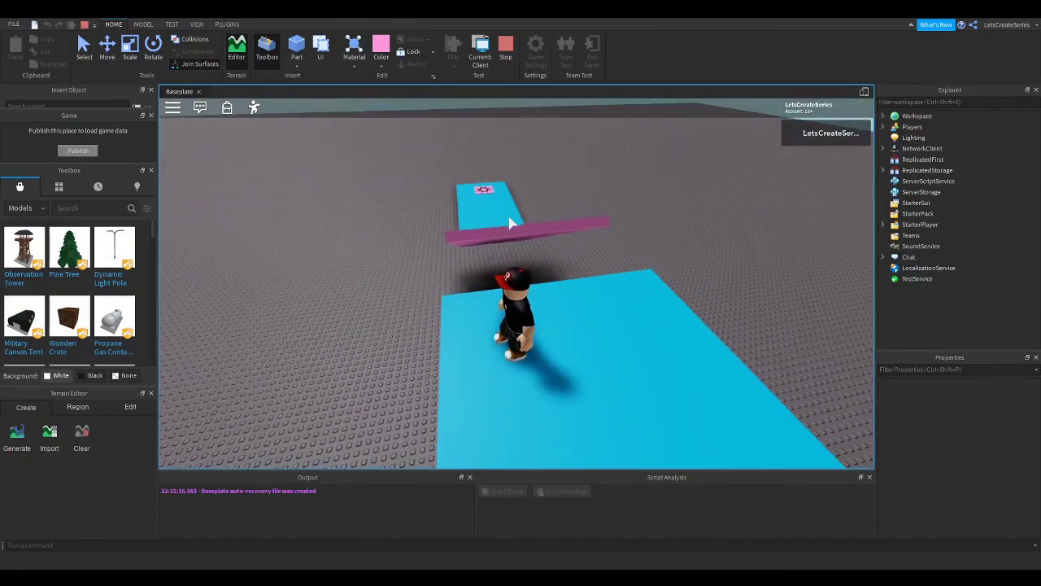
pyautogui.press('space')
pyautogui.press('d')
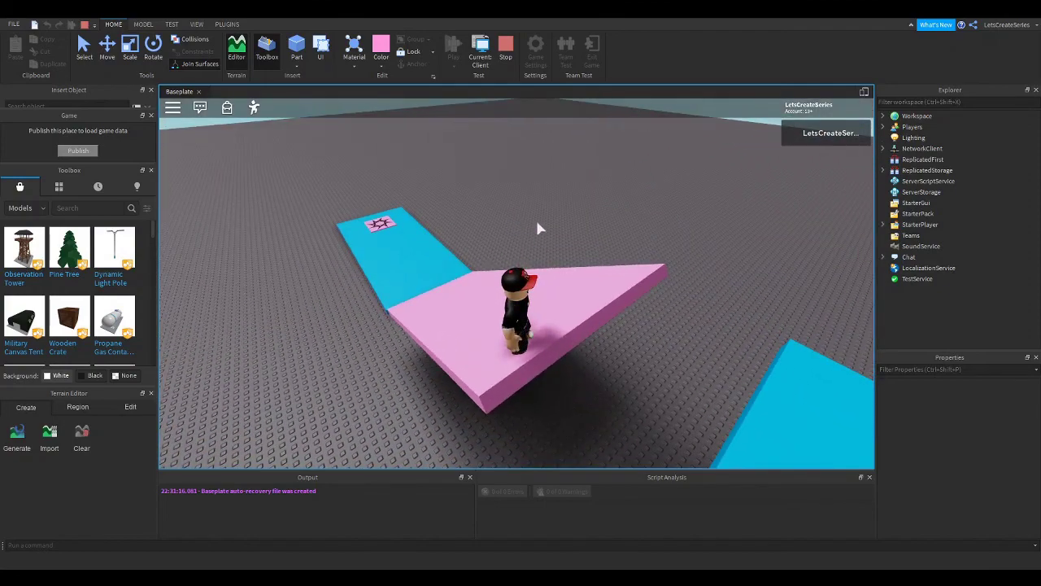
pyautogui.press('a')
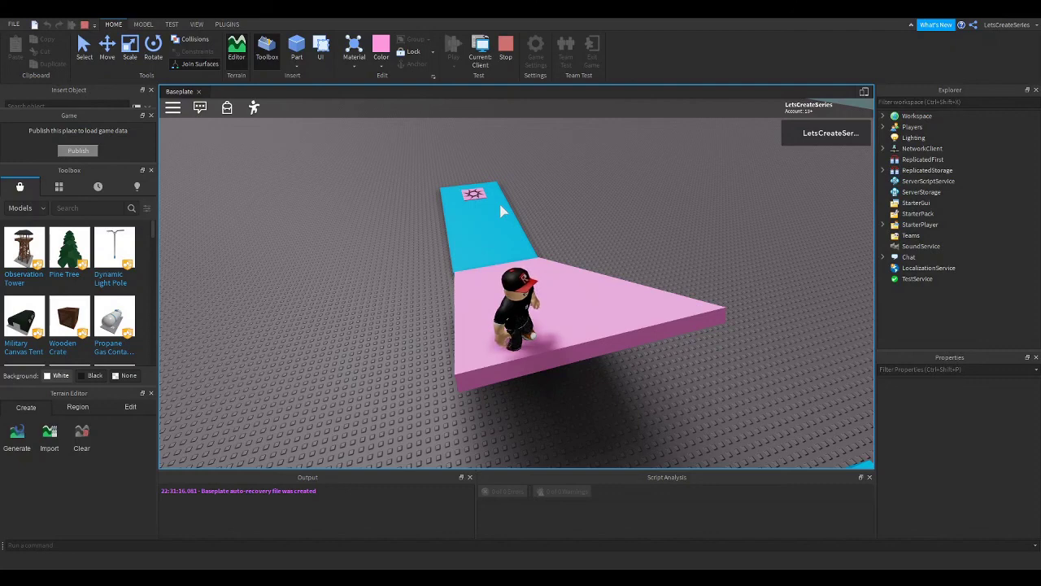
pyautogui.hotkey('shift', 'F5')
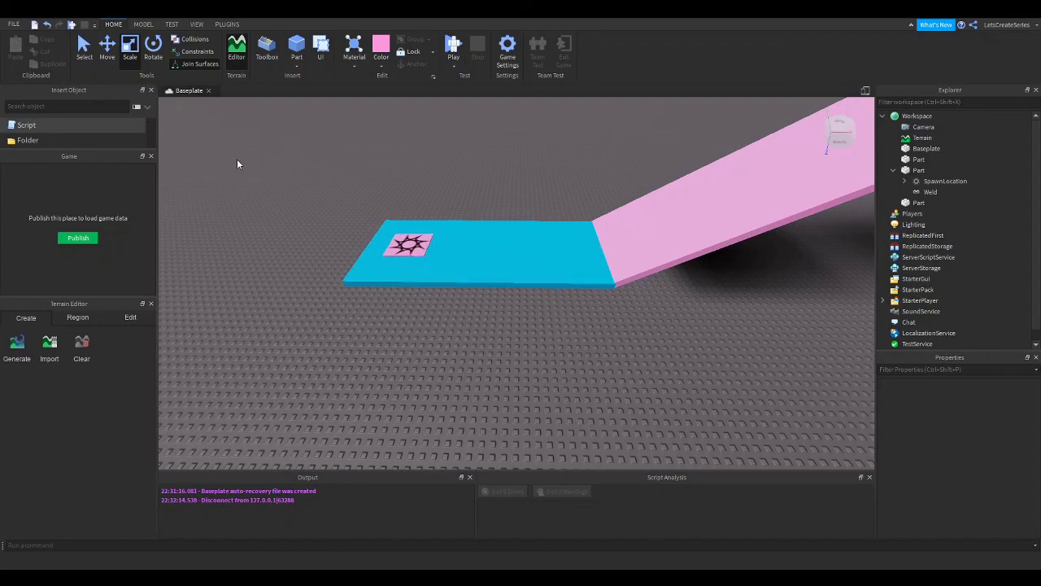
# Playtest the gap once more by jumping from the pink ramp to the raised cyan slab and back, and stop the test.
pyautogui.click(14, 25)
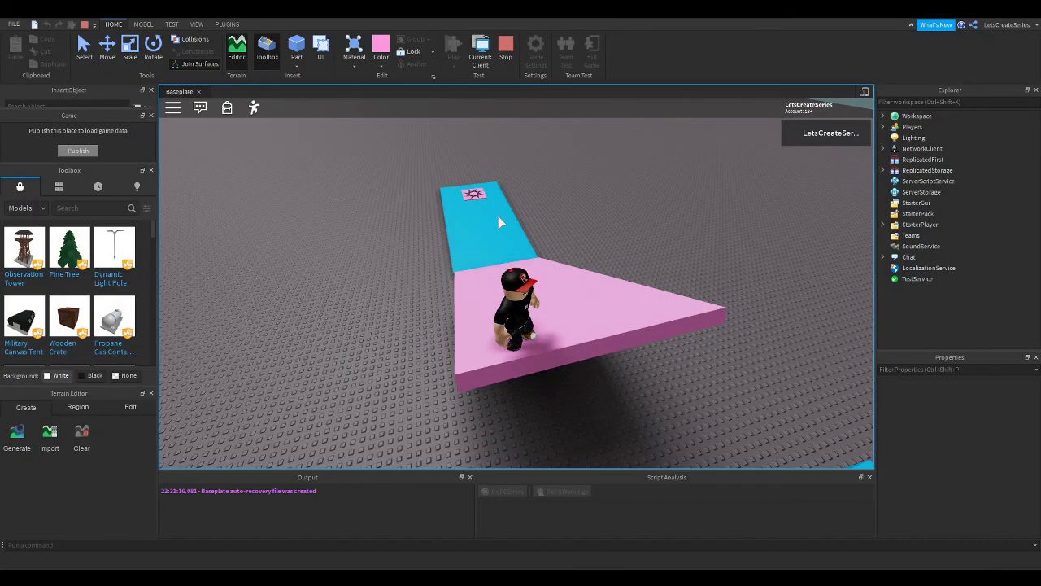
pyautogui.press('w')
pyautogui.moveTo(501, 222); pyautogui.dragTo(501, 222, button='right')
pyautogui.press('space')
pyautogui.press('w')
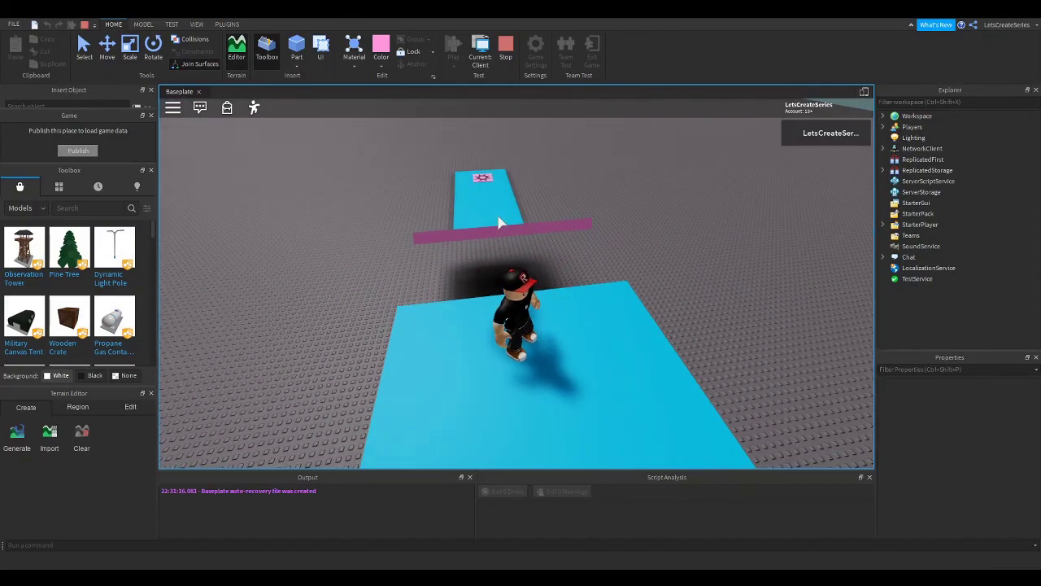
pyautogui.press('w')
pyautogui.moveTo(500, 222); pyautogui.dragTo(500, 222, button='right')
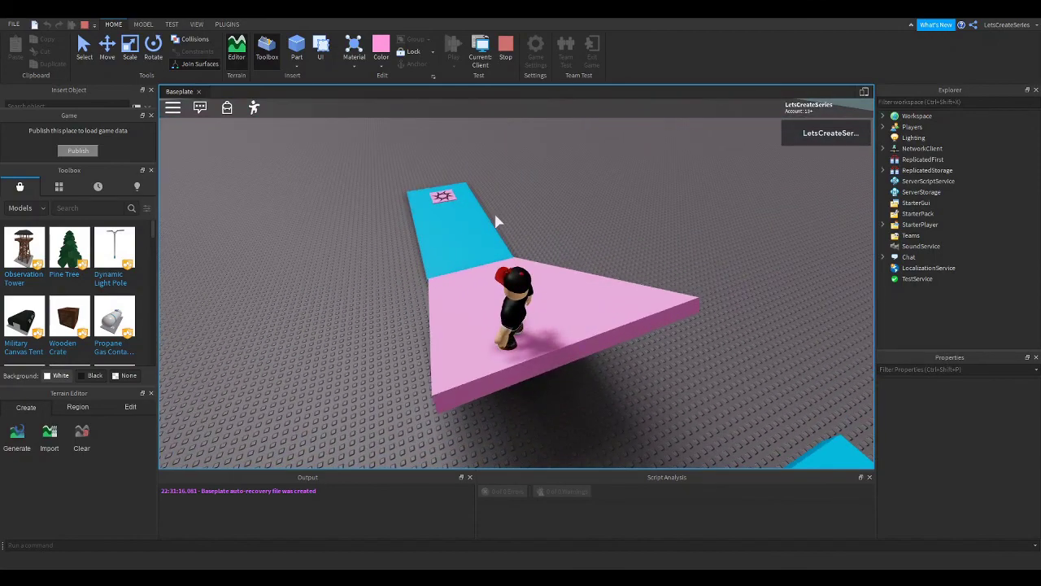
pyautogui.click(507, 49)
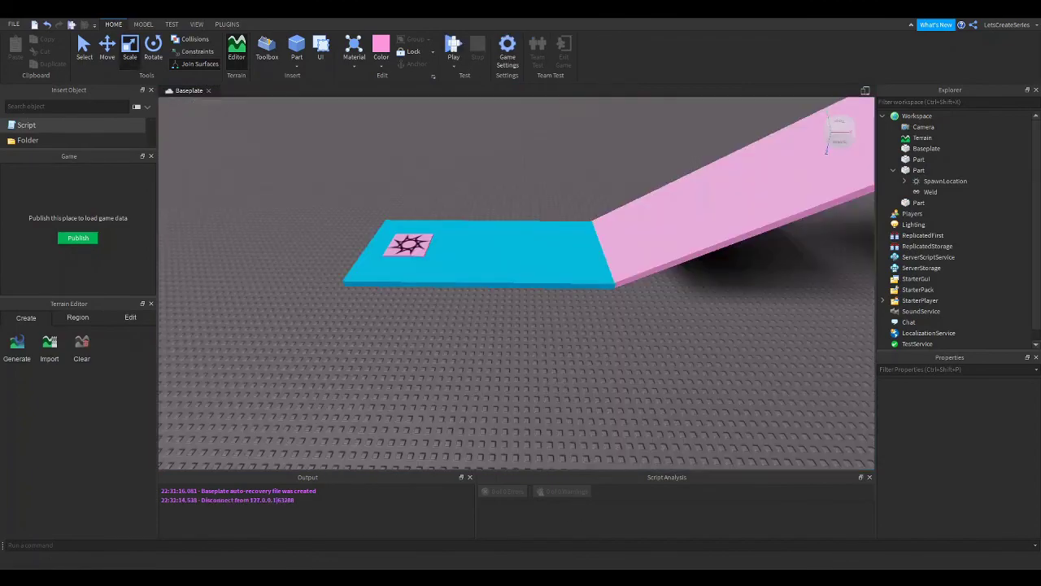